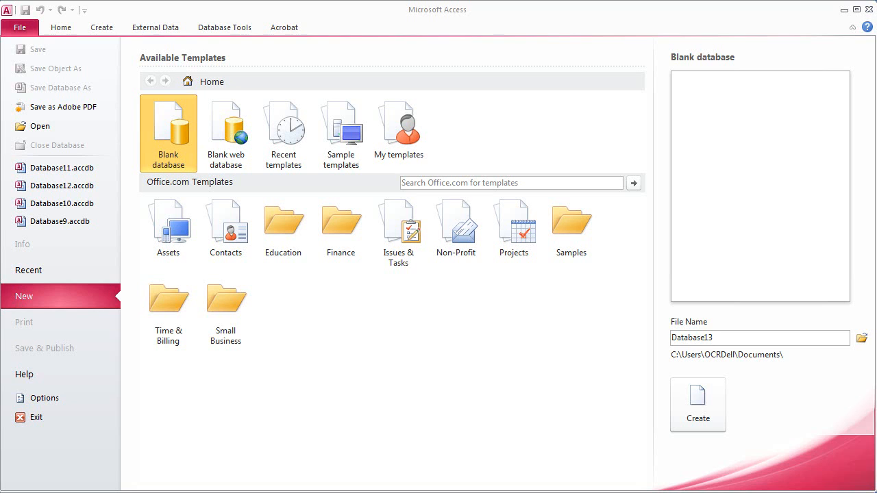
# Step: Create a blank database named City Hall Deadbeats on Removable Disk (E:) and close its empty default table
pyautogui.click(861, 340)
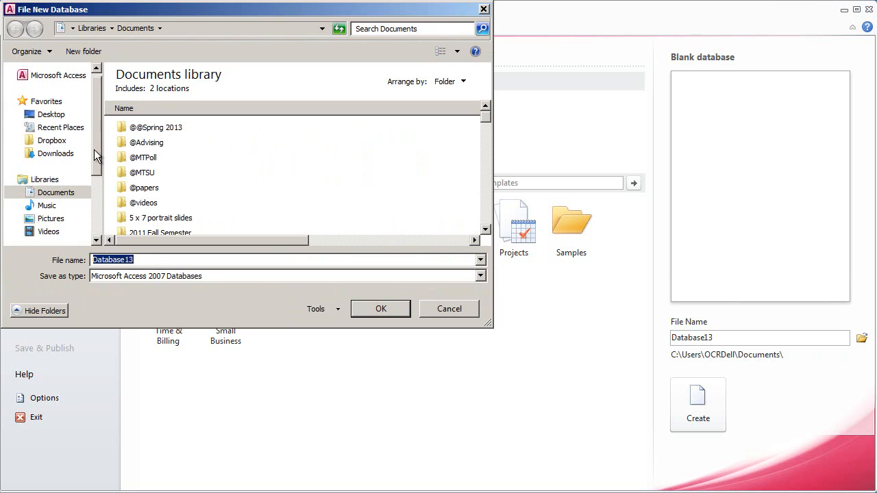
pyautogui.moveTo(94, 149); pyautogui.dragTo(85, 199)
pyautogui.click(69, 213)
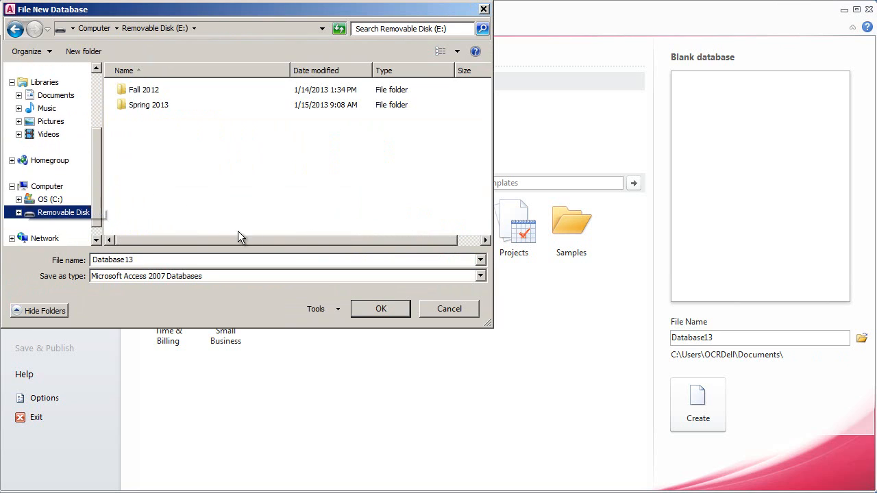
pyautogui.doubleClick(141, 259)
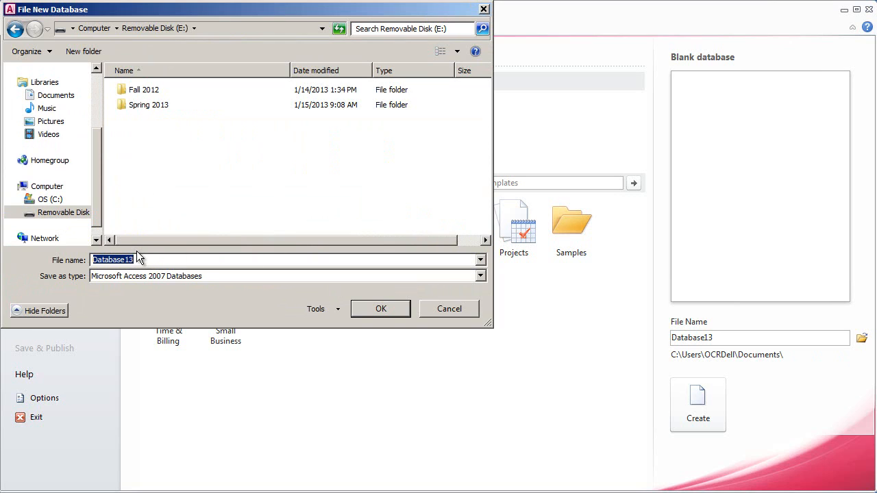
pyautogui.write('City Hall Deadbeats')
pyautogui.press('Return')
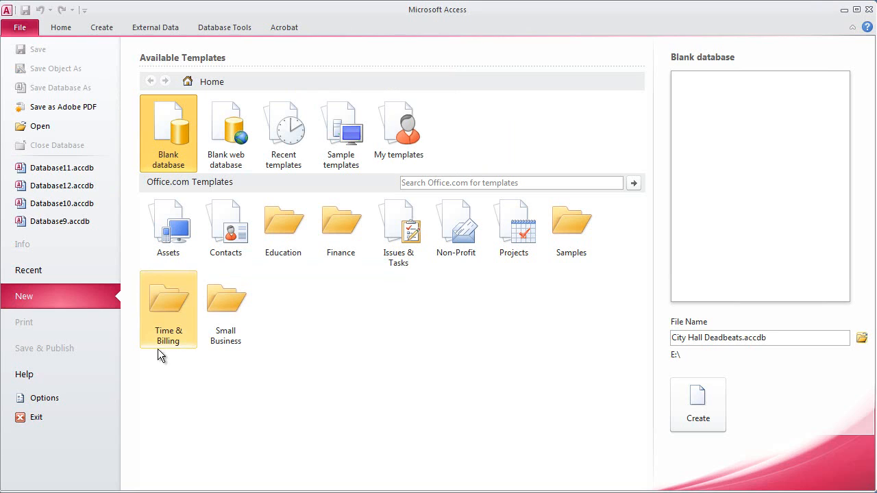
pyautogui.click(698, 408)
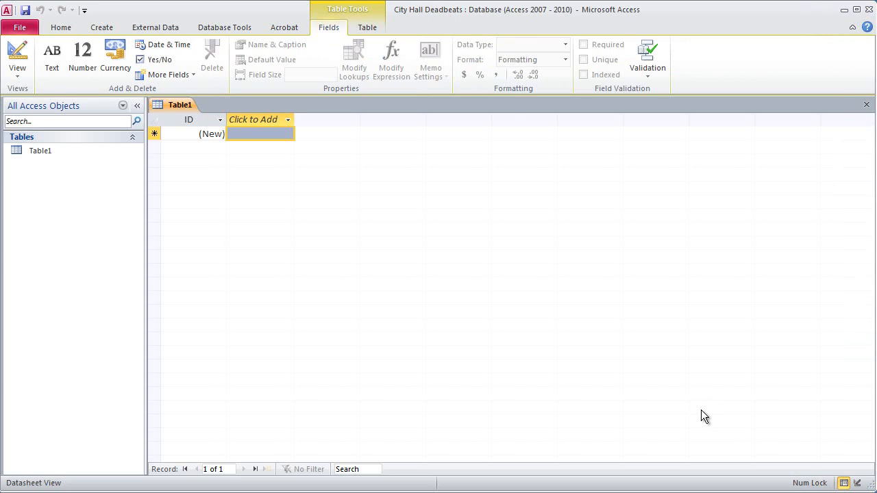
pyautogui.click(866, 105)
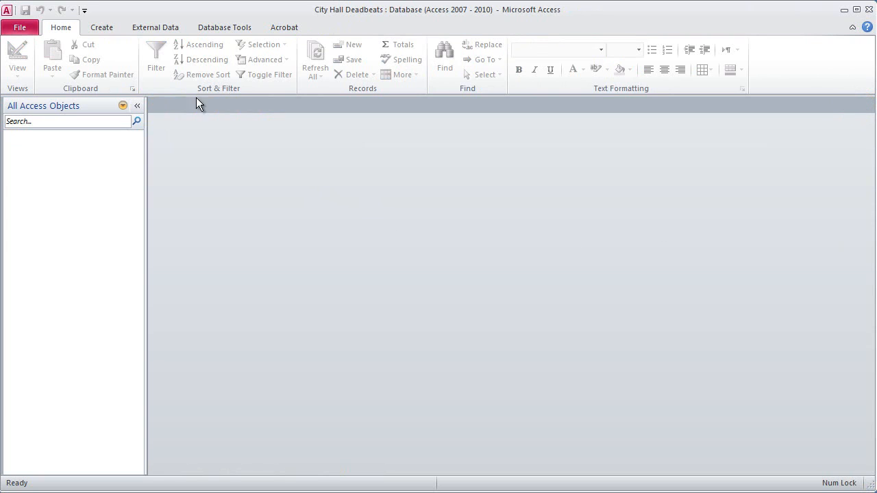
# Step: Start an Excel import of City Employees.xlsx from Removable Disk (E:) into a new table of the database
pyautogui.click(163, 26)
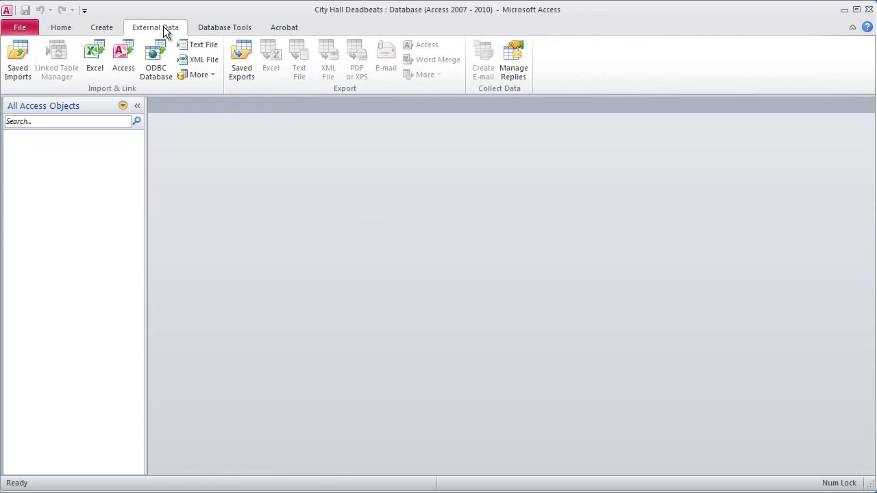
pyautogui.click(93, 59)
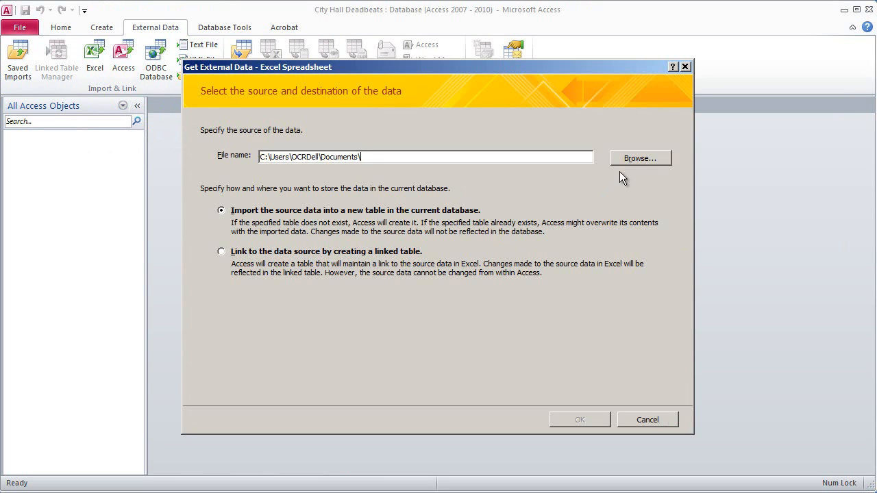
pyautogui.click(634, 159)
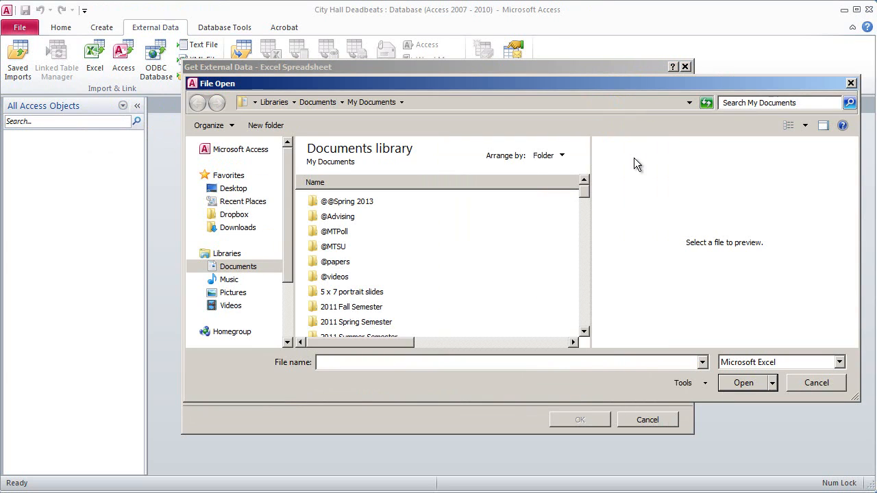
pyautogui.moveTo(284, 227); pyautogui.dragTo(288, 279)
pyautogui.click(257, 300)
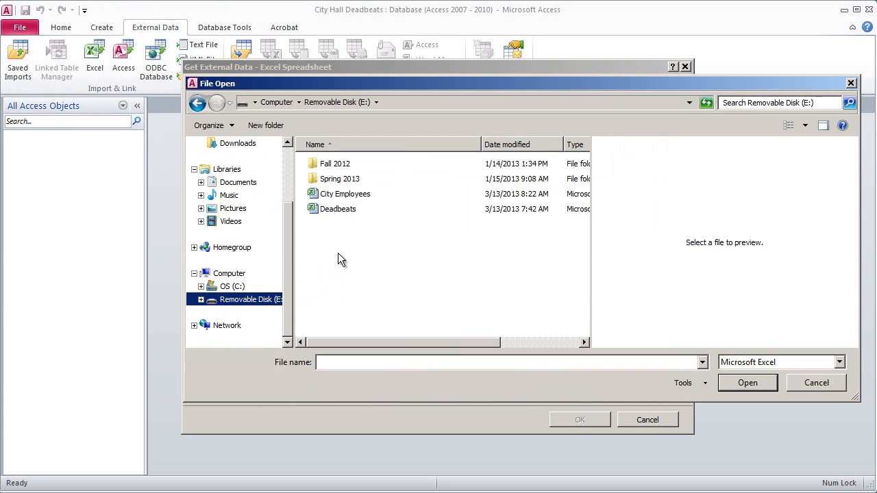
pyautogui.click(341, 196)
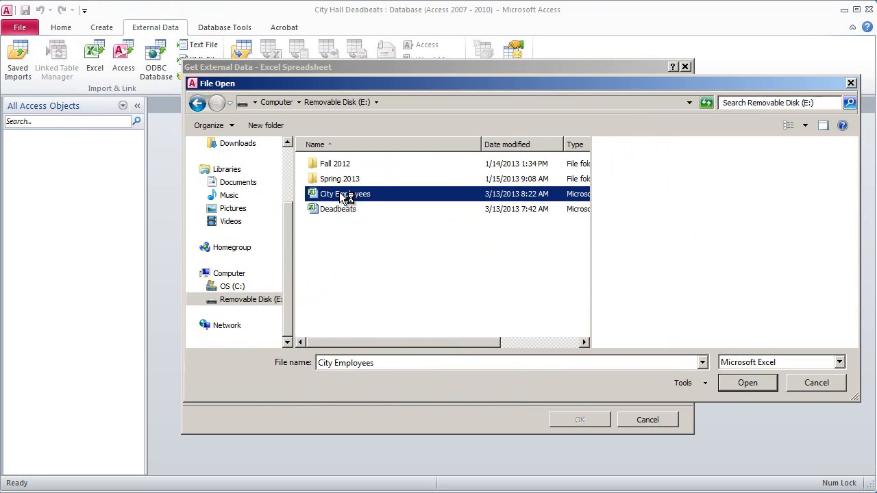
pyautogui.click(739, 385)
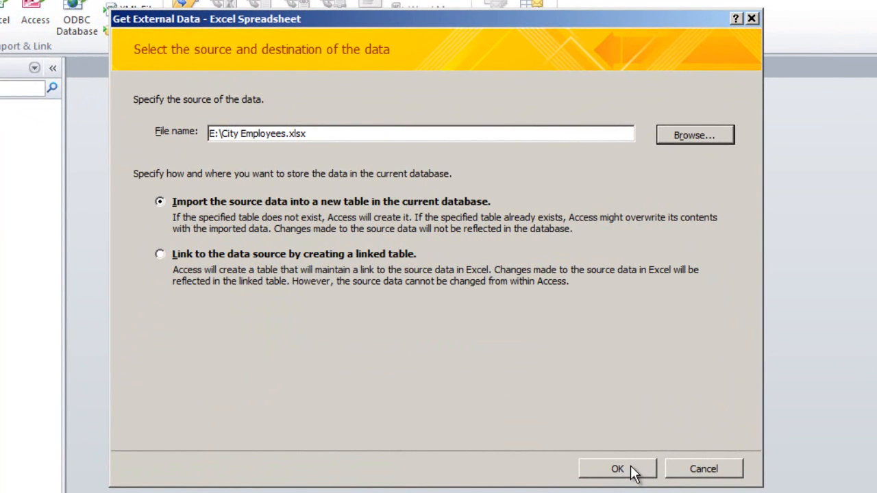
pyautogui.click(632, 472)
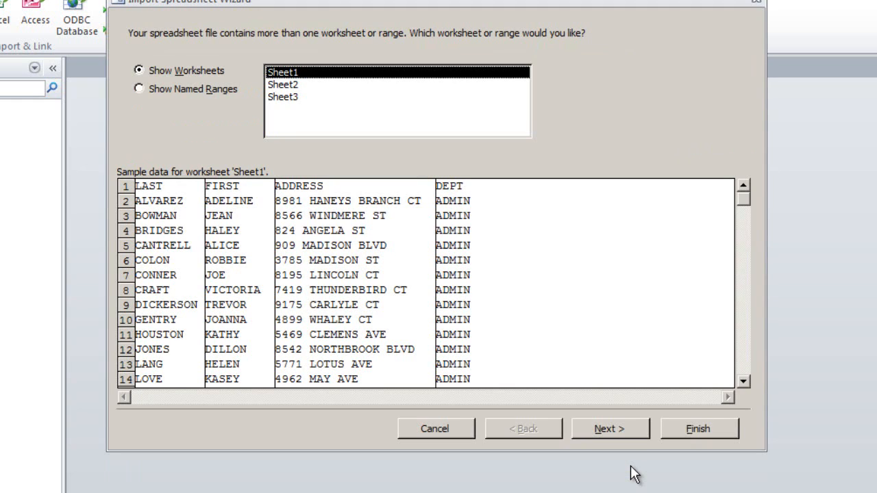
# Step: Check the worksheets, choose Sheet1 for the import and use its first row as column headings
pyautogui.click(296, 85)
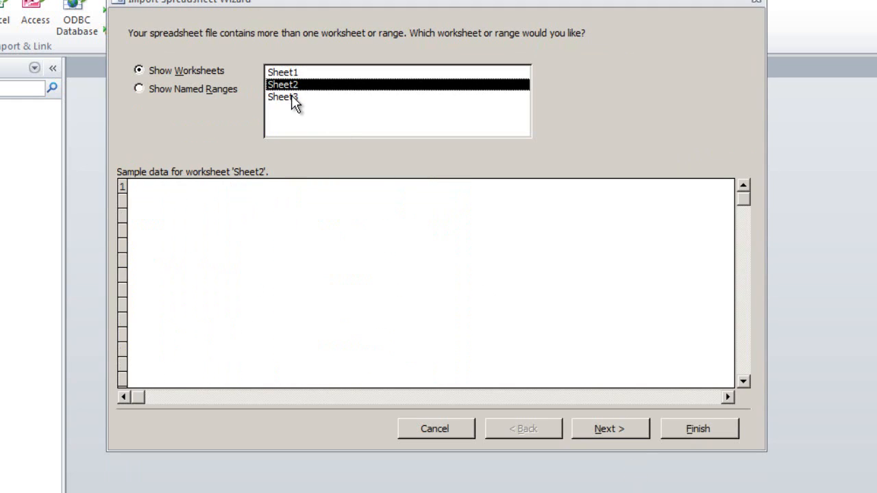
pyautogui.click(295, 97)
pyautogui.click(291, 85)
pyautogui.click(293, 74)
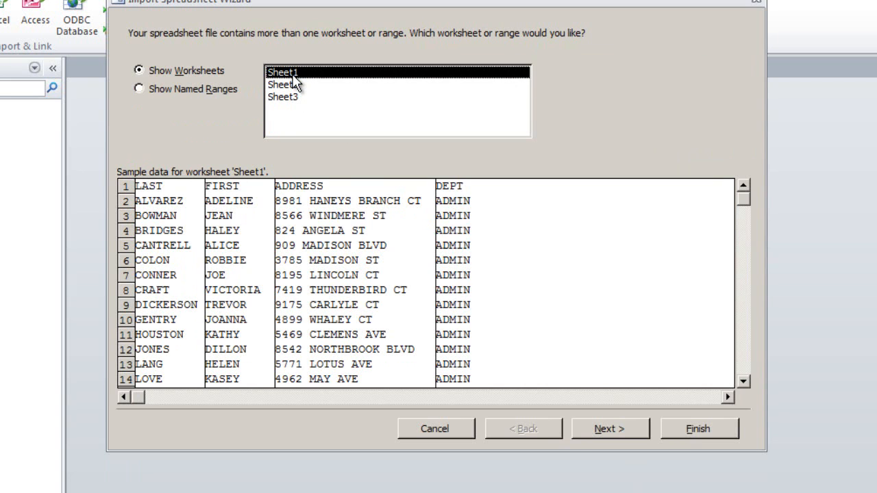
pyautogui.click(615, 432)
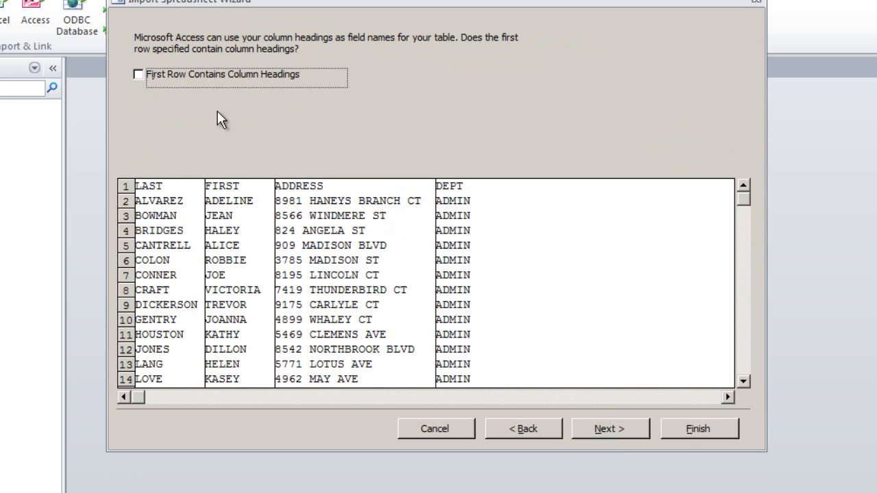
pyautogui.click(138, 74)
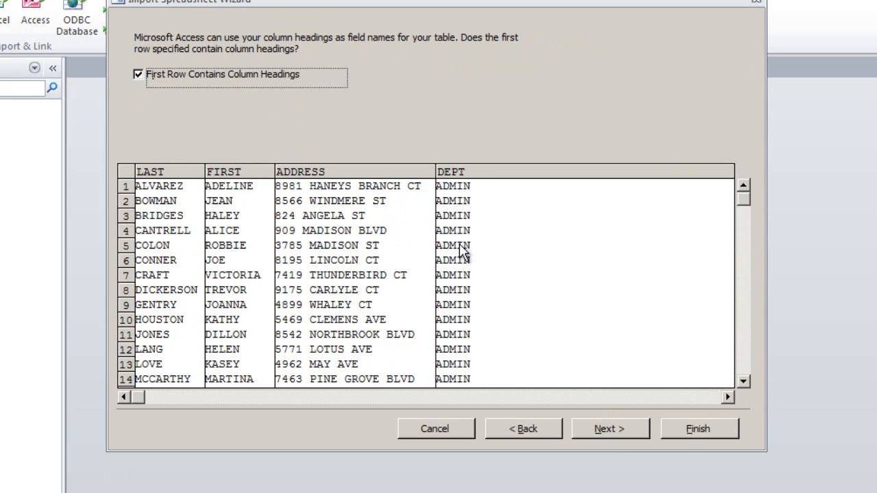
pyautogui.click(616, 431)
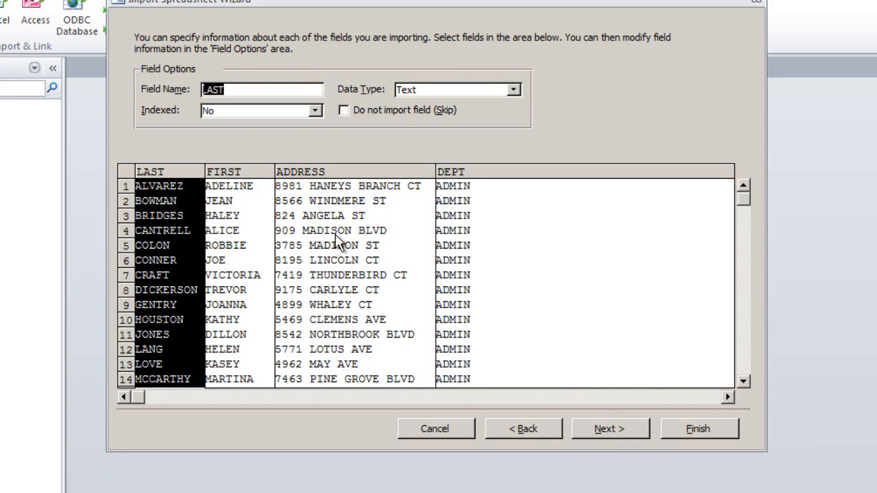
# Step: Review the field options of the imported columns without changing them and set the table to have no primary key
pyautogui.click(247, 173)
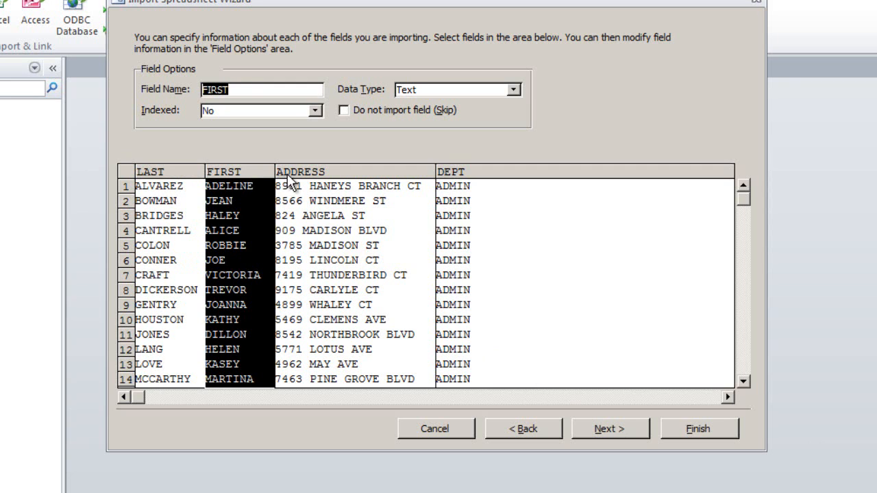
pyautogui.click(310, 174)
pyautogui.click(471, 172)
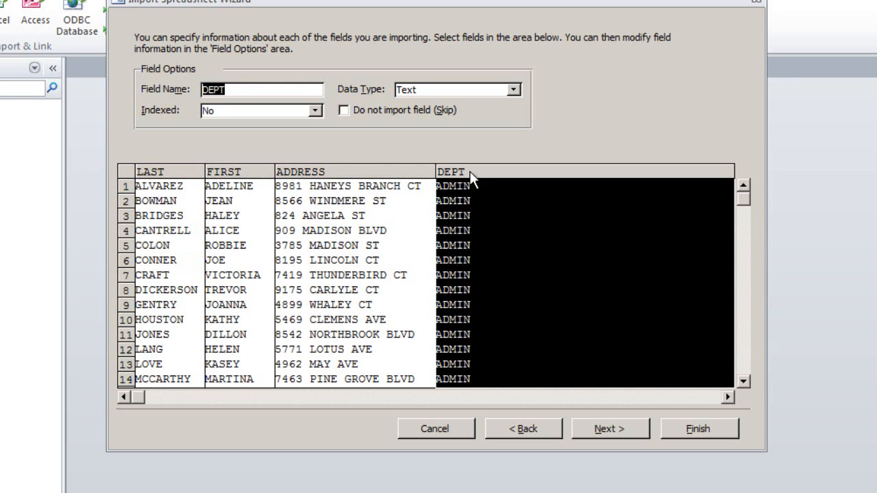
pyautogui.click(169, 172)
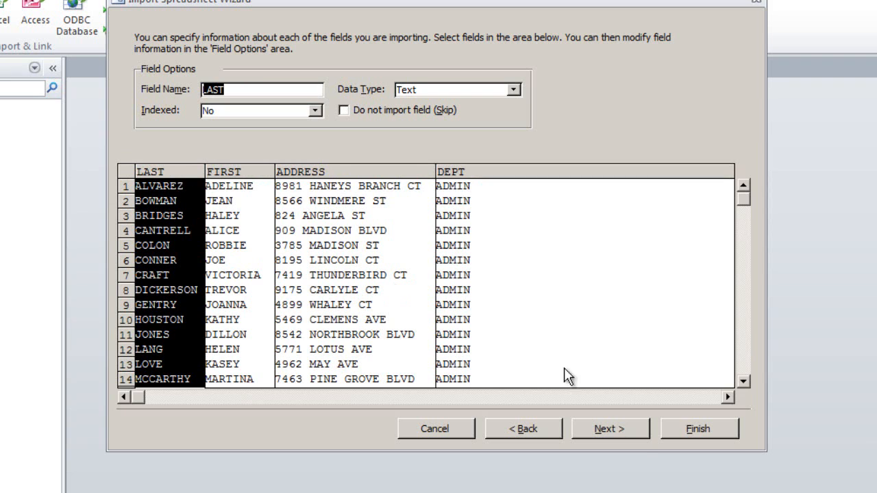
pyautogui.click(634, 433)
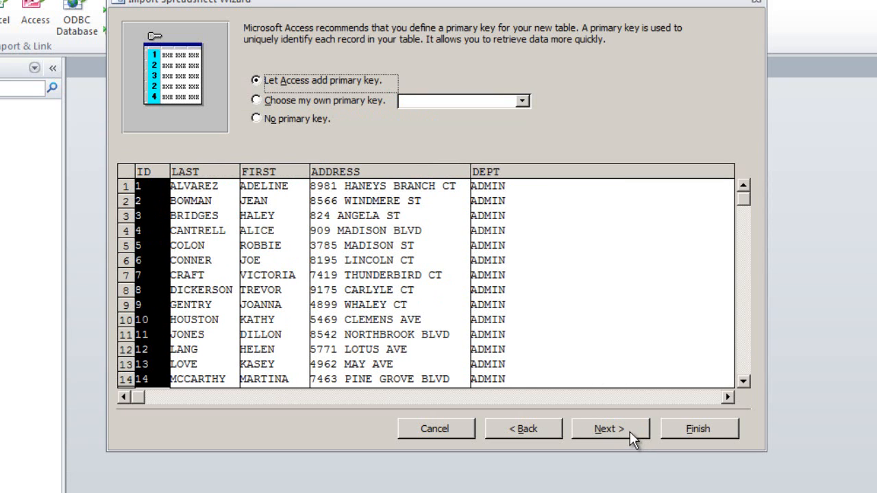
pyautogui.click(256, 119)
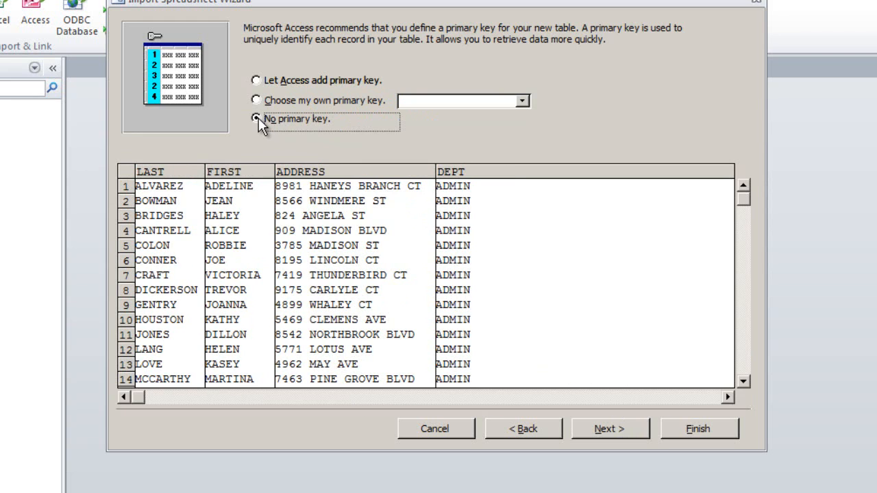
pyautogui.click(611, 428)
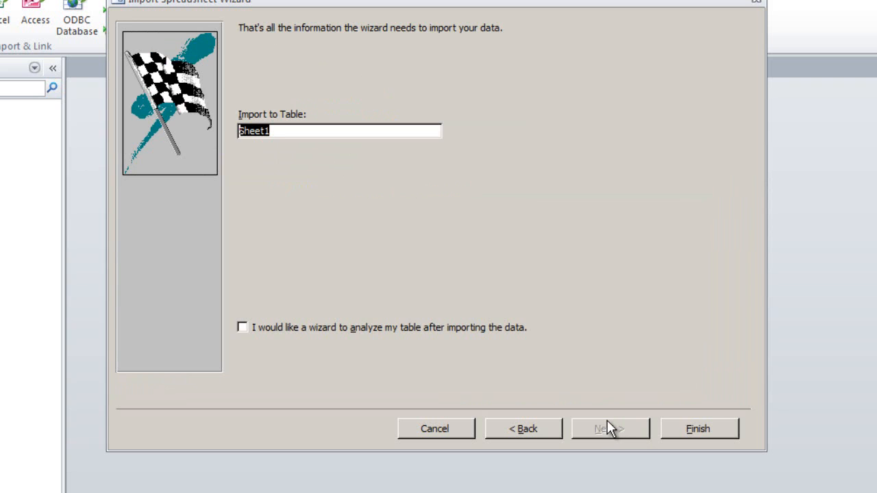
# Step: Name the destination table City Hall Employees, finish the import and close the wizard
pyautogui.write('City Hall Employees')
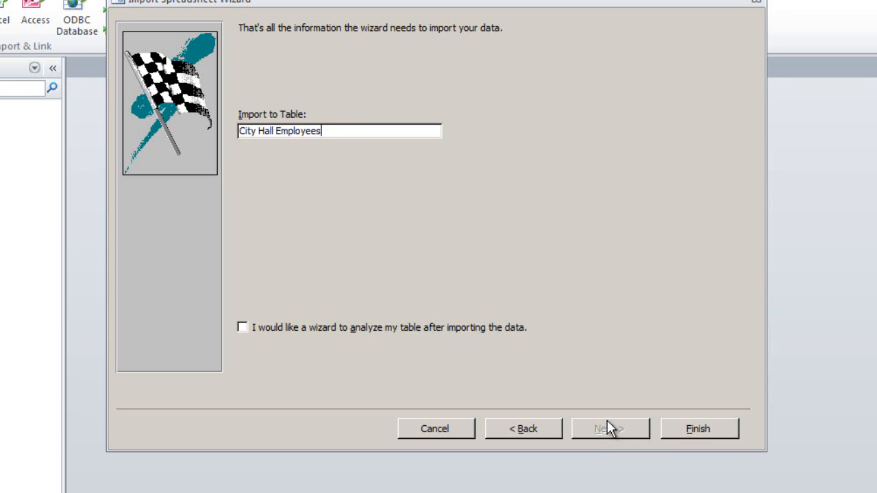
pyautogui.click(690, 433)
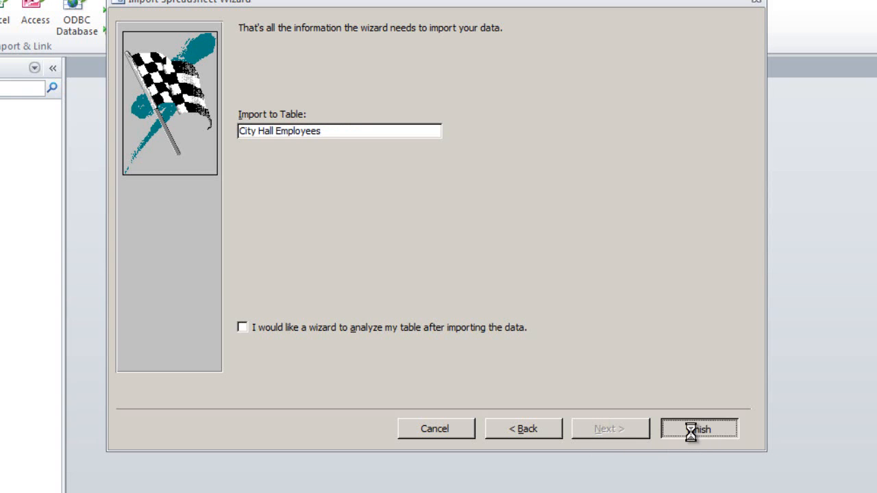
pyautogui.click(699, 469)
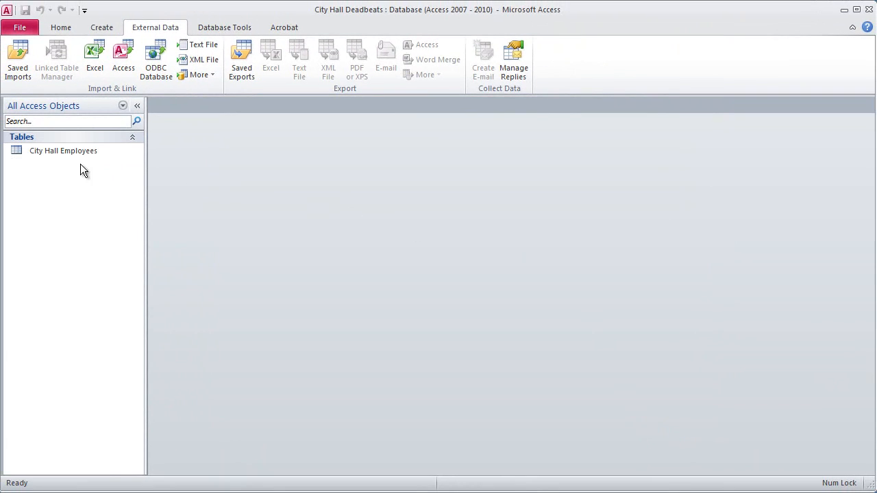
# Step: Open the City Hall Employees table and fit the widths of all four columns to their contents
pyautogui.doubleClick(63, 152)
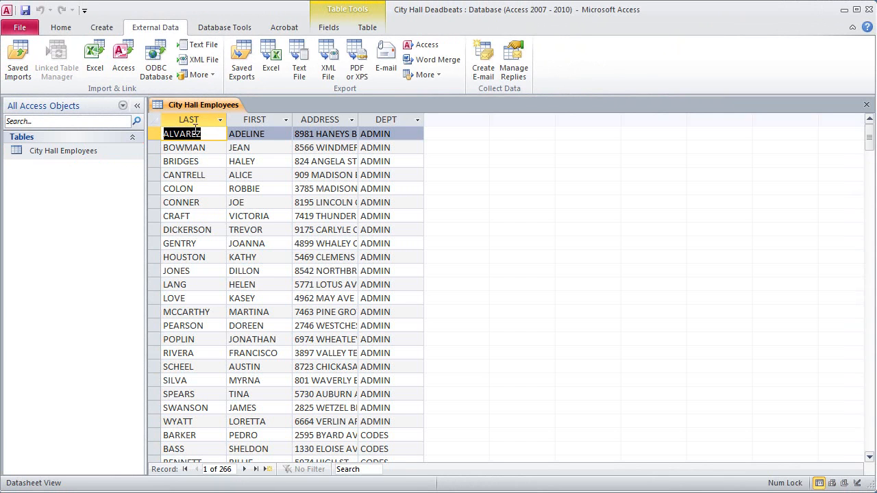
pyautogui.moveTo(194, 121); pyautogui.dragTo(373, 135)
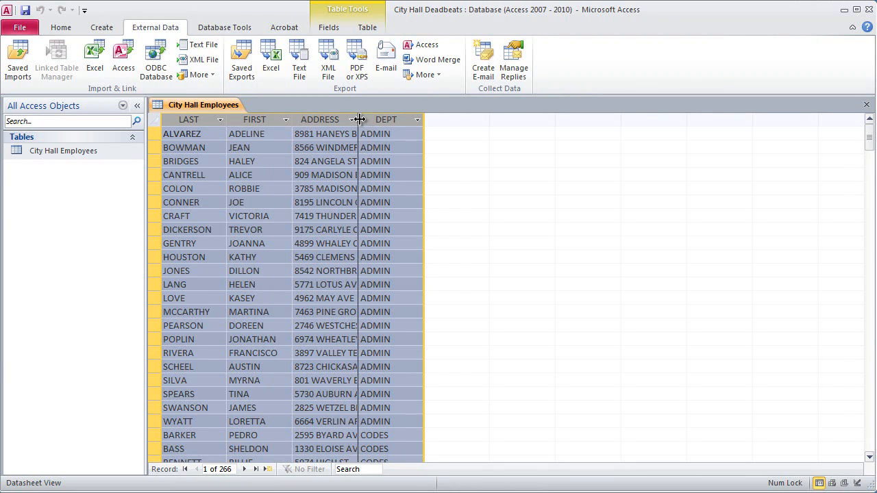
pyautogui.doubleClick(358, 119)
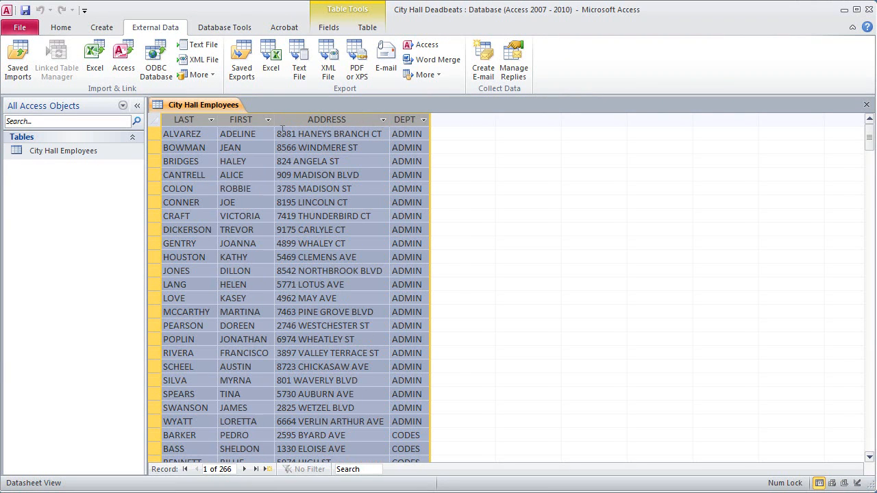
pyautogui.click(195, 134)
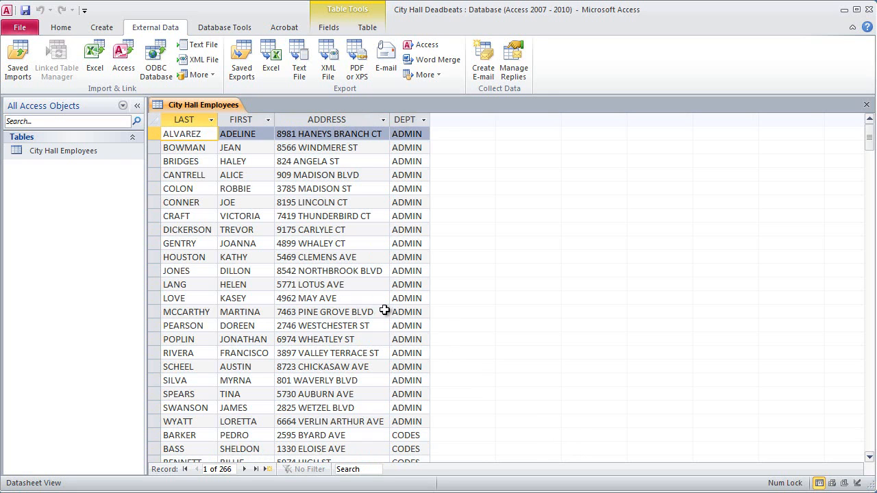
# Step: Start an Excel import of Deadbeats.xlsx from Removable Disk (E:) into a new table
pyautogui.click(95, 63)
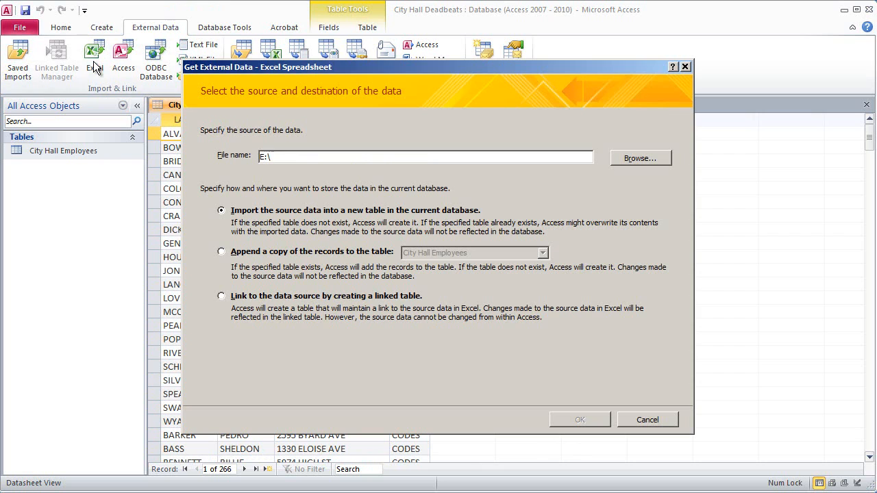
pyautogui.click(624, 162)
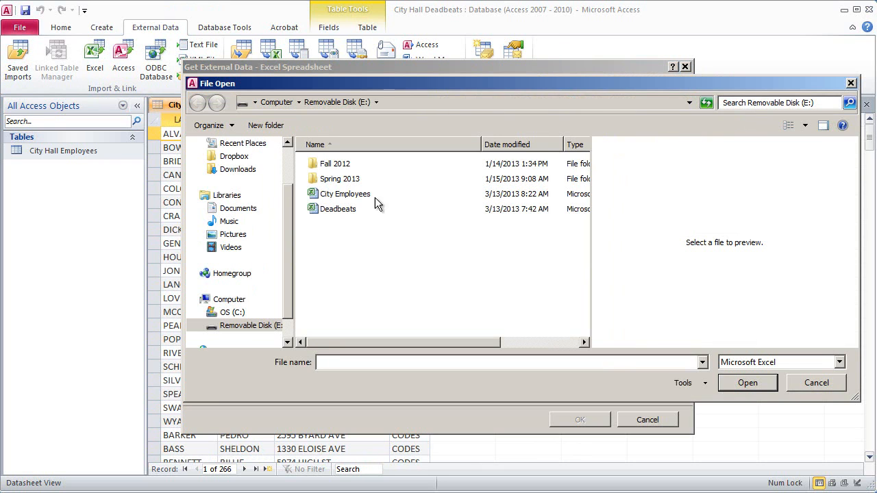
pyautogui.doubleClick(338, 209)
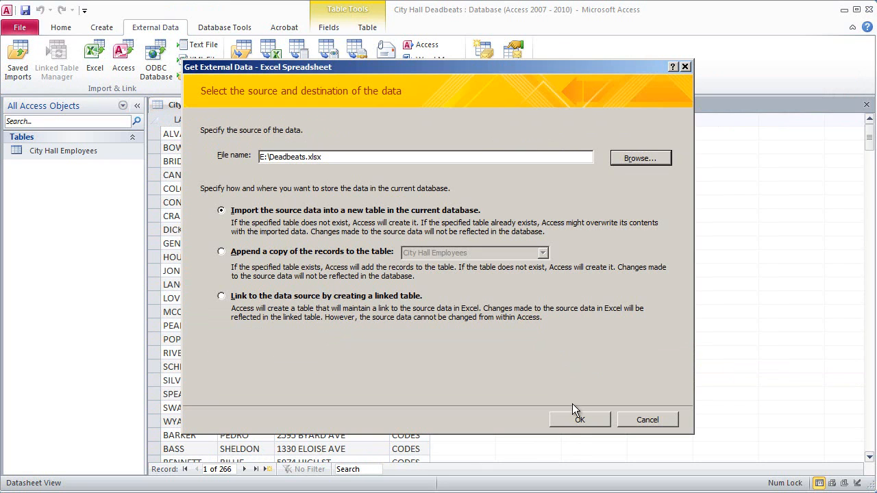
pyautogui.click(573, 421)
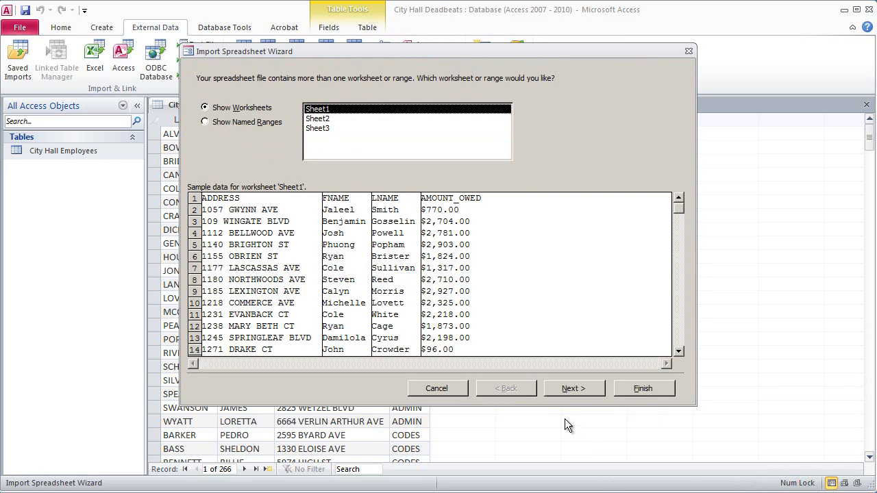
# Step: Import Sheet1 with its first row as column headings, keep the default field options and set no primary key
pyautogui.click(584, 392)
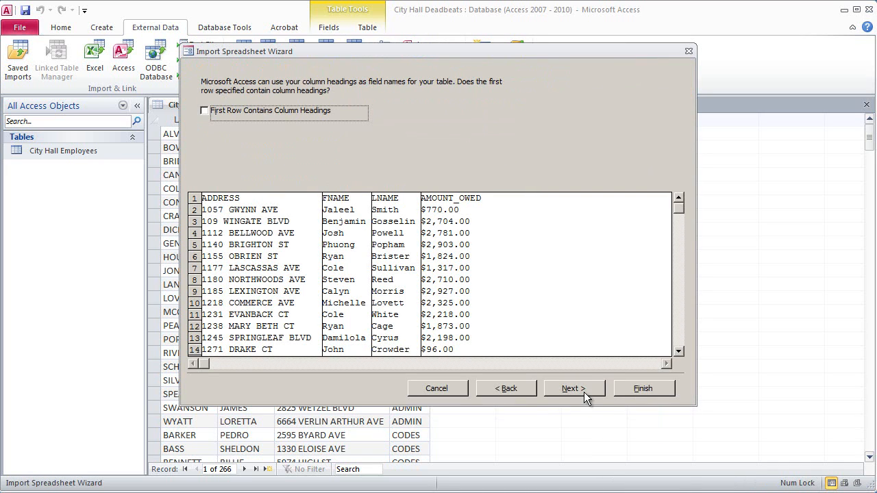
pyautogui.click(232, 117)
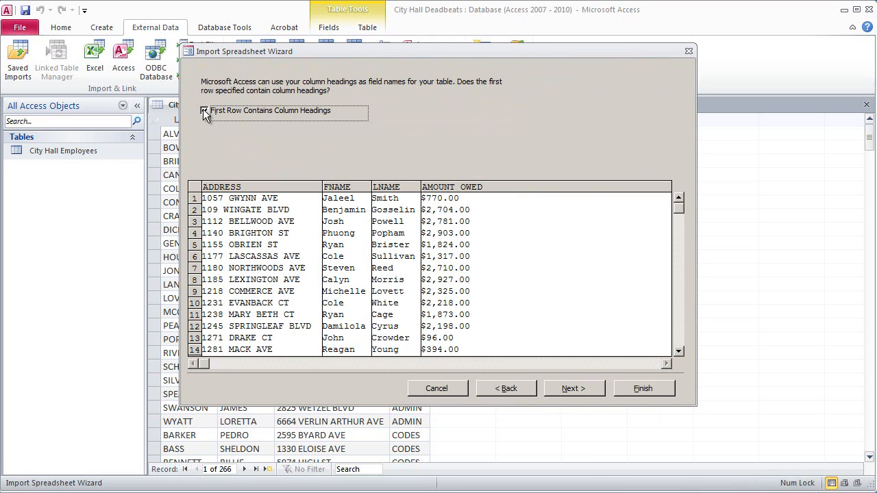
pyautogui.click(569, 392)
pyautogui.click(569, 390)
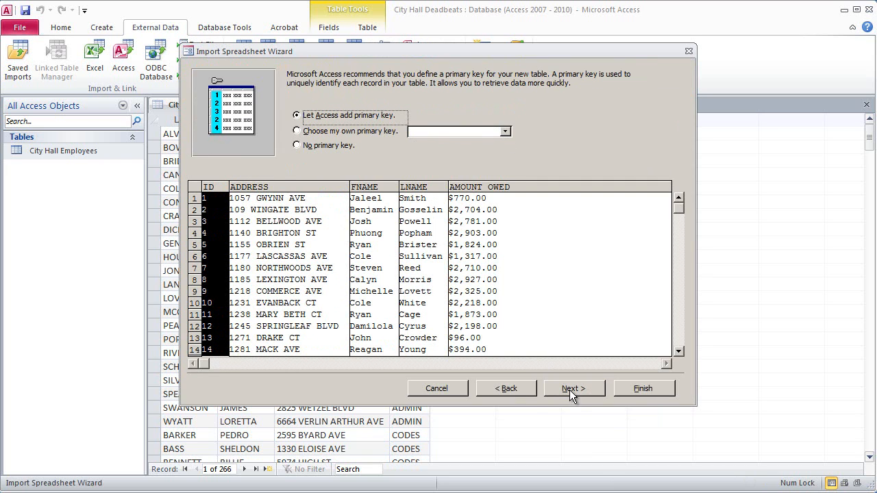
pyautogui.click(297, 146)
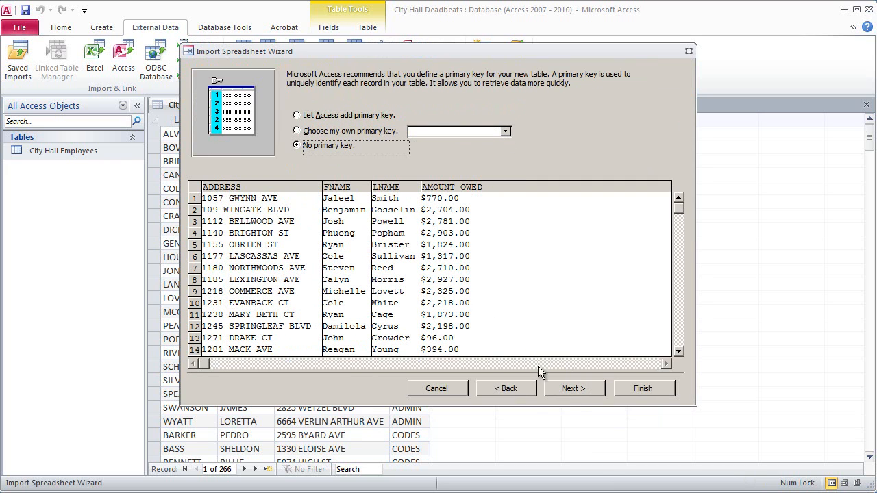
pyautogui.click(563, 386)
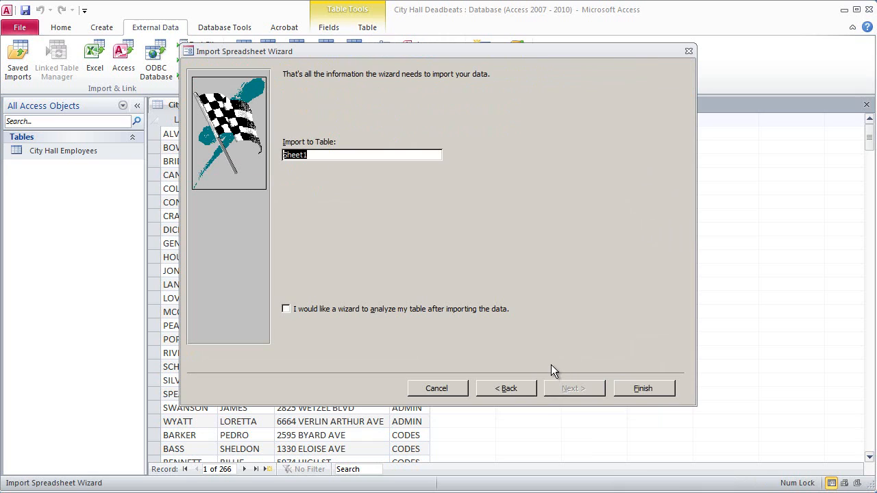
# Step: Name the destination table Deadbeats, finish the import and close the wizard without saving the import steps
pyautogui.write('Deadbeats')
pyautogui.click(648, 395)
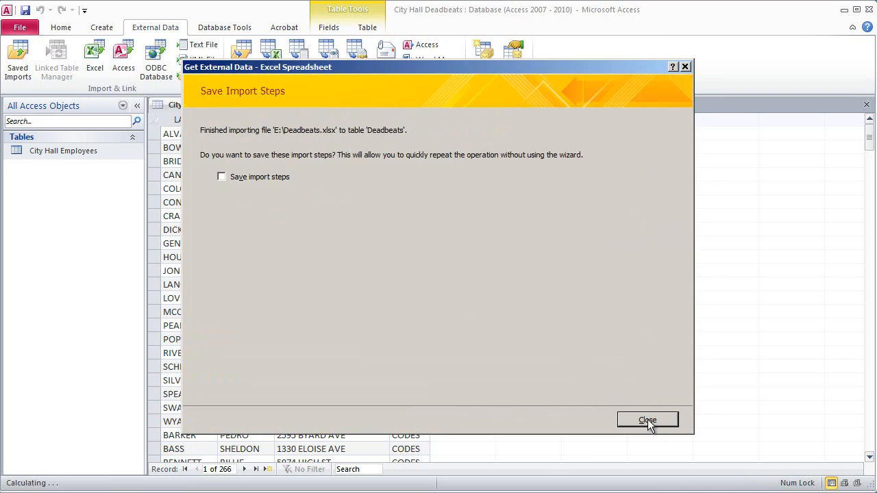
pyautogui.click(646, 418)
# Step: Open the Deadbeats table and fit the widths of all four columns to their contents
pyautogui.doubleClick(42, 167)
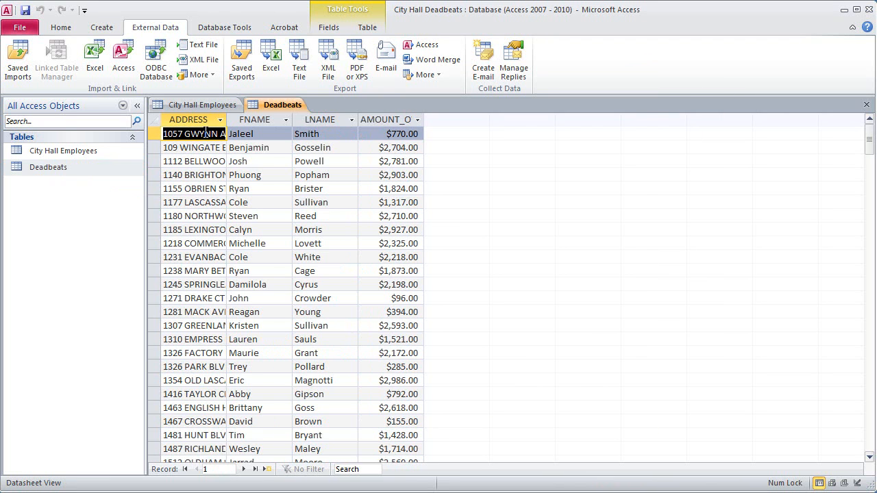
pyautogui.moveTo(205, 123); pyautogui.dragTo(361, 122)
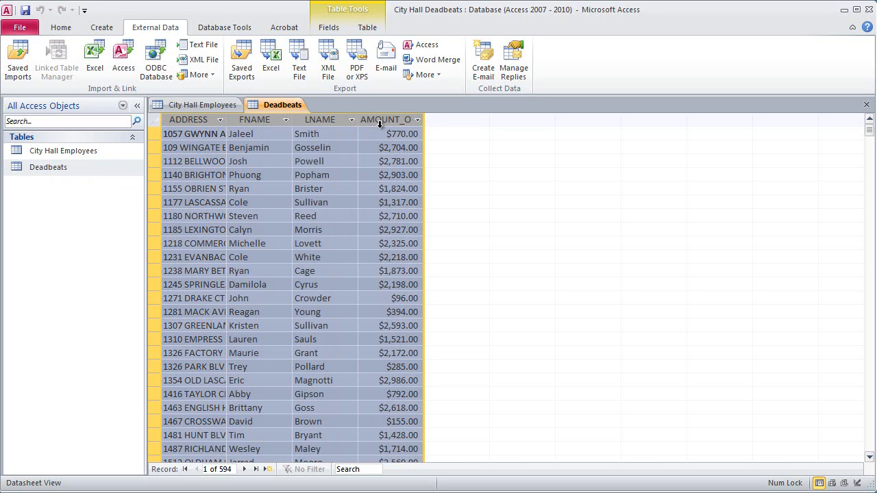
pyautogui.doubleClick(357, 122)
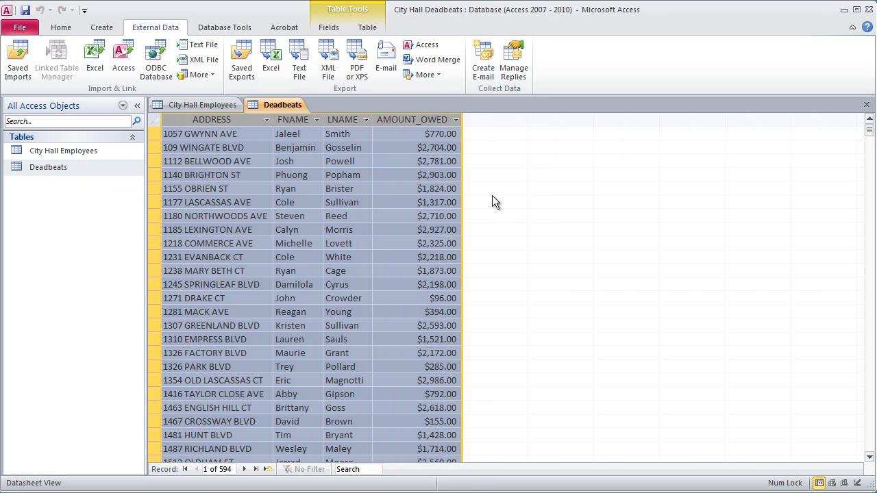
pyautogui.click(184, 134)
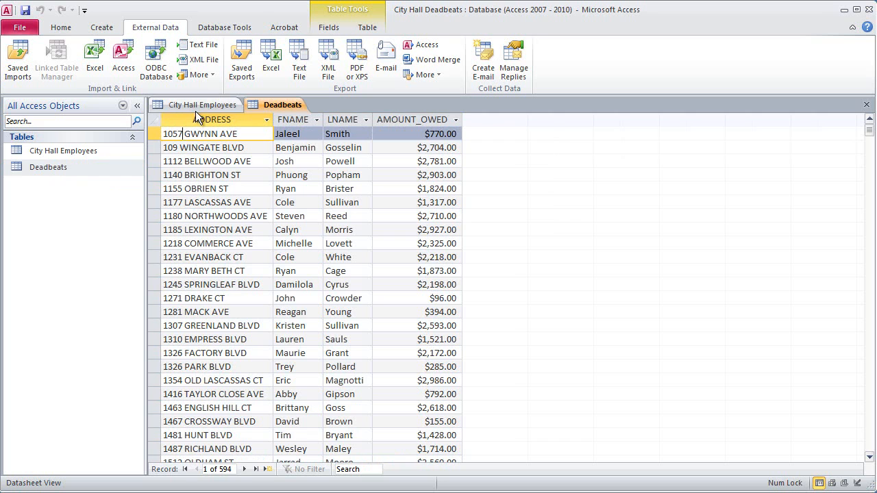
pyautogui.click(198, 103)
pyautogui.click(276, 108)
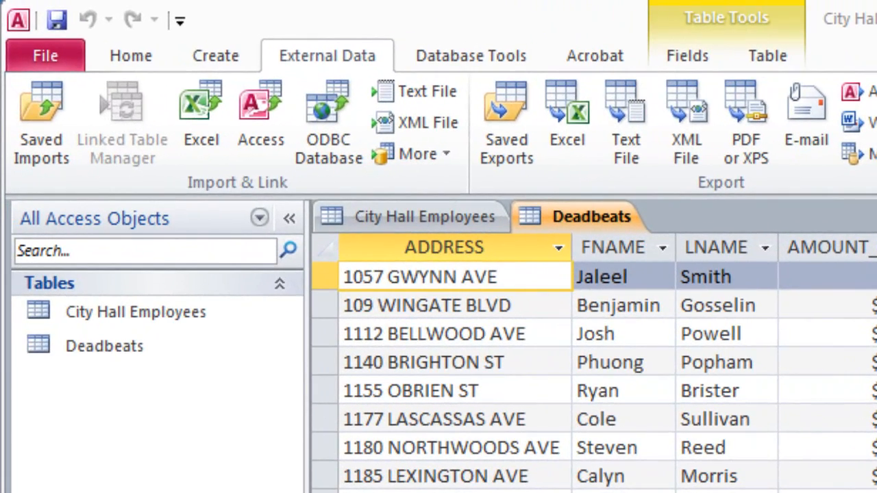
# Step: Create a new query in Design view and add the City Hall Employees and Deadbeats tables to it
pyautogui.click(220, 59)
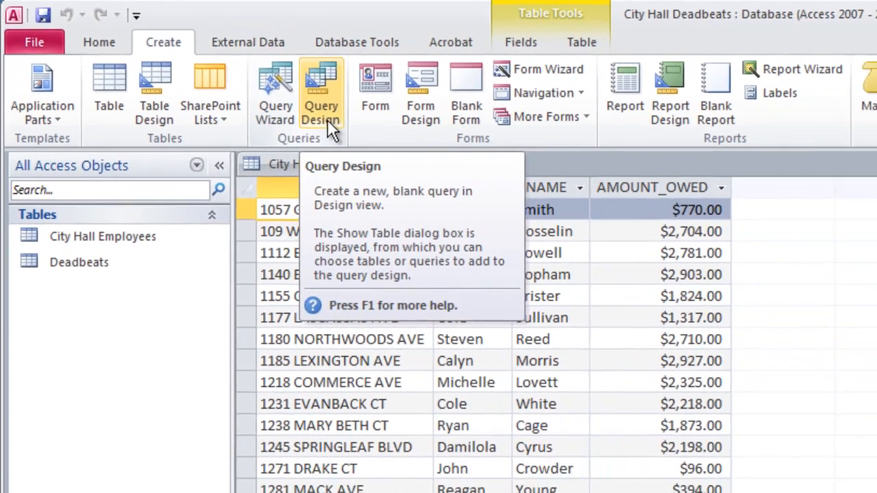
pyautogui.click(328, 119)
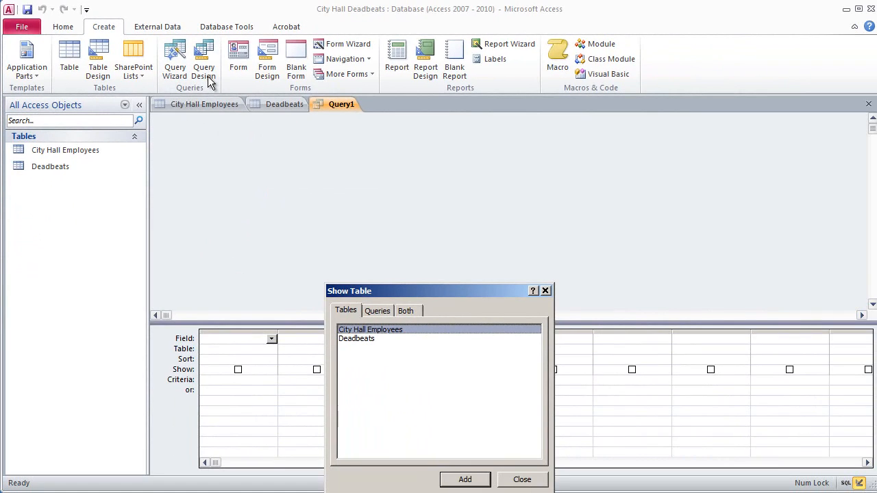
pyautogui.doubleClick(385, 331)
pyautogui.click(362, 340)
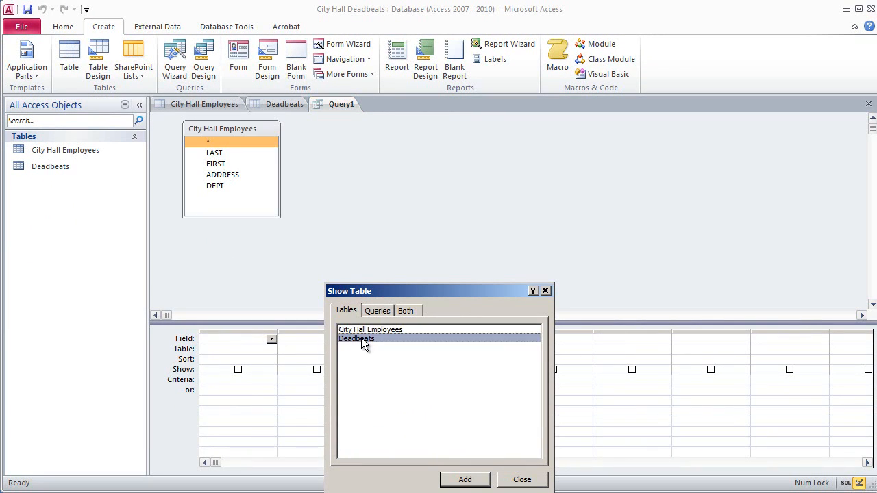
pyautogui.doubleClick(362, 340)
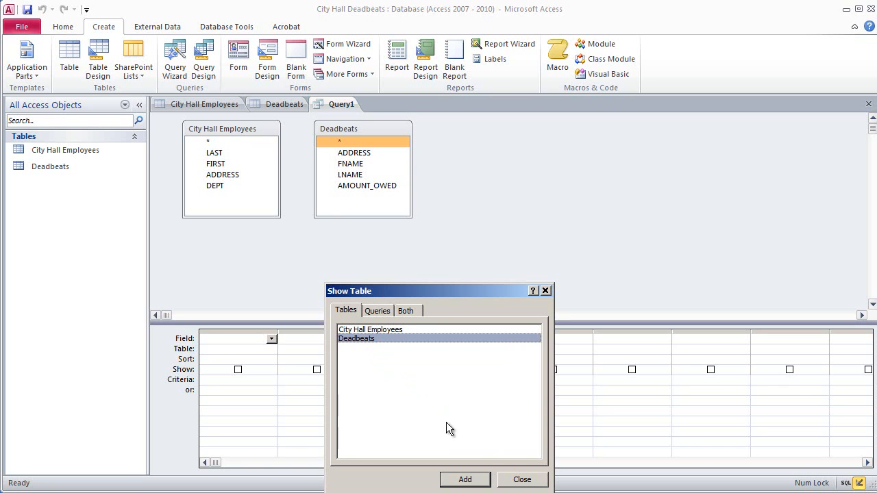
pyautogui.click(522, 479)
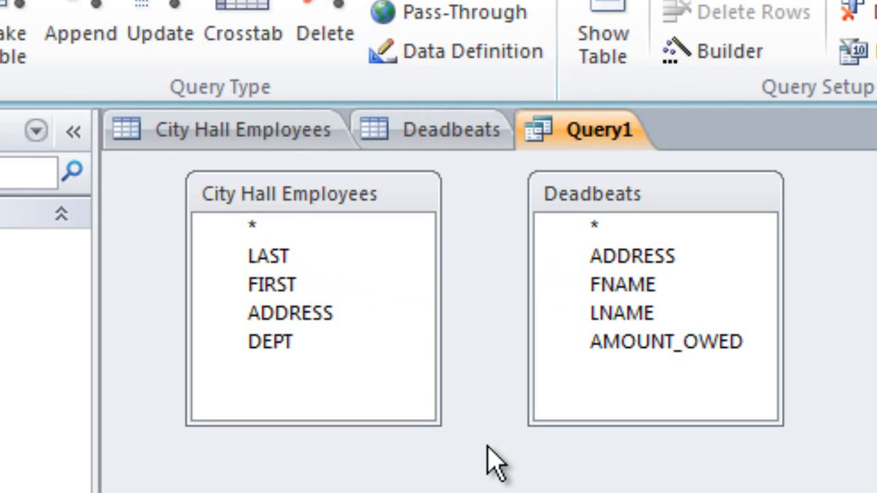
# Step: Join City Hall Employees to Deadbeats by linking LAST to LNAME, FIRST to FNAME and ADDRESS to ADDRESS
pyautogui.moveTo(270, 257); pyautogui.dragTo(624, 315)
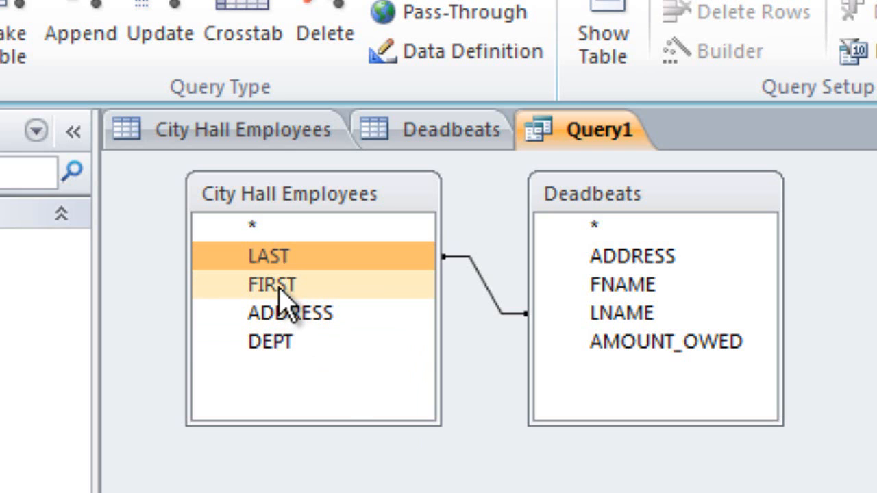
pyautogui.moveTo(279, 287); pyautogui.dragTo(612, 290)
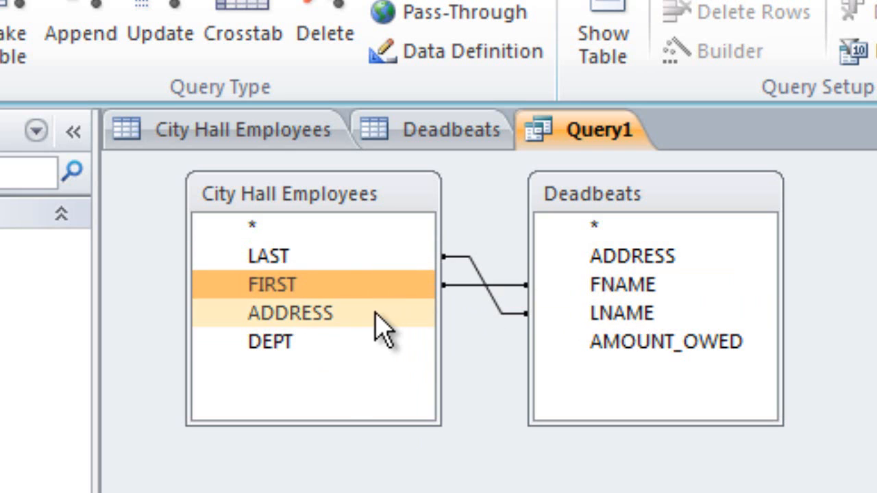
pyautogui.moveTo(336, 314); pyautogui.dragTo(612, 258)
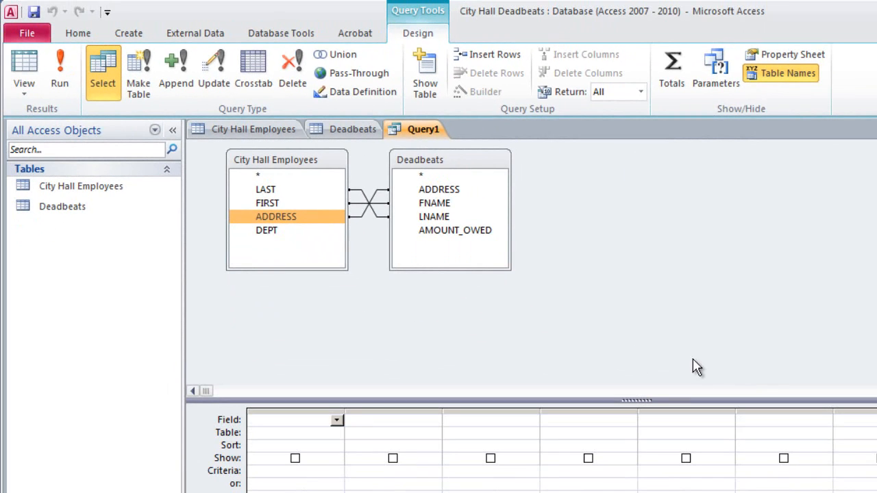
# Step: Add FIRST, LAST, ADDRESS and DEPT from City Hall Employees and AMOUNT_OWED from Deadbeats to the query's fields
pyautogui.doubleClick(267, 202)
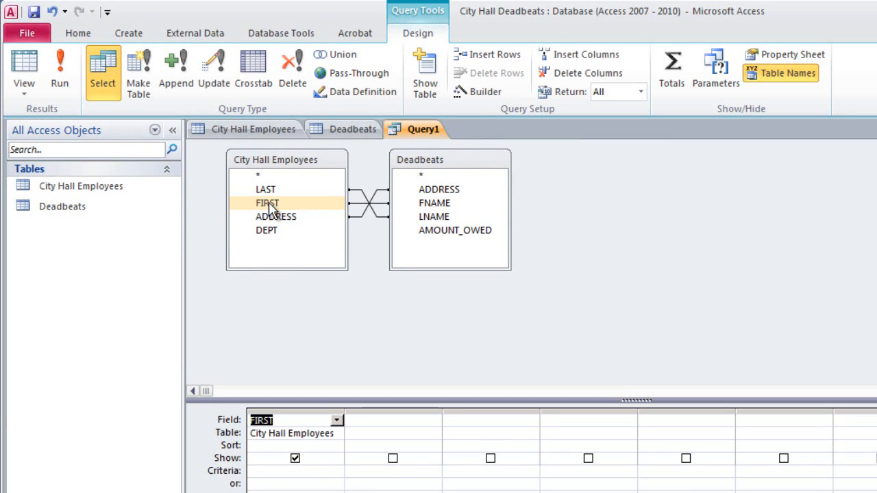
pyautogui.doubleClick(269, 196)
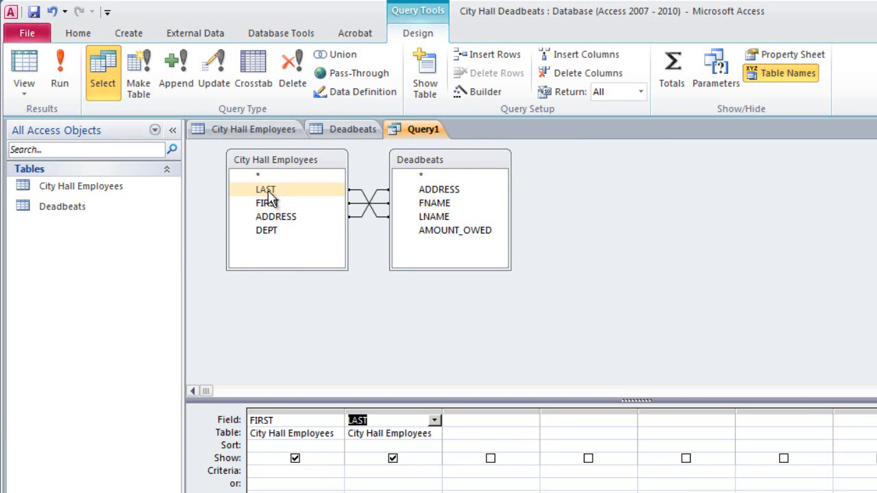
pyautogui.doubleClick(269, 217)
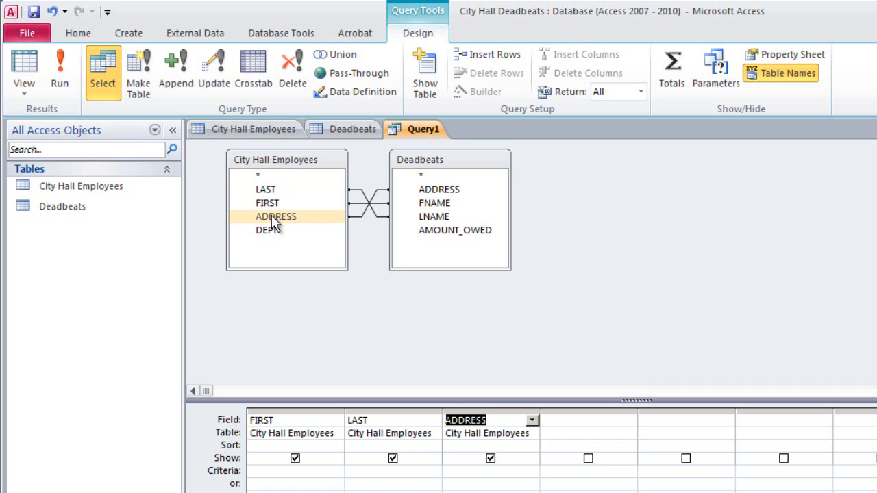
pyautogui.doubleClick(273, 234)
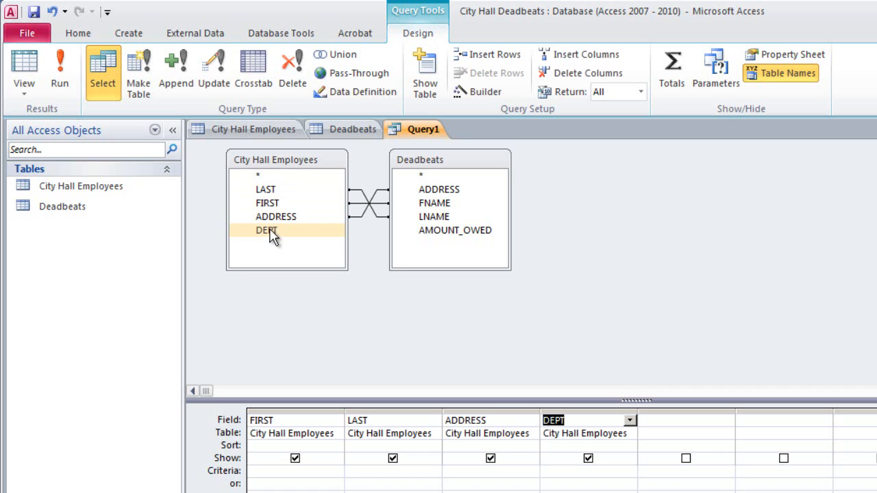
pyautogui.doubleClick(432, 237)
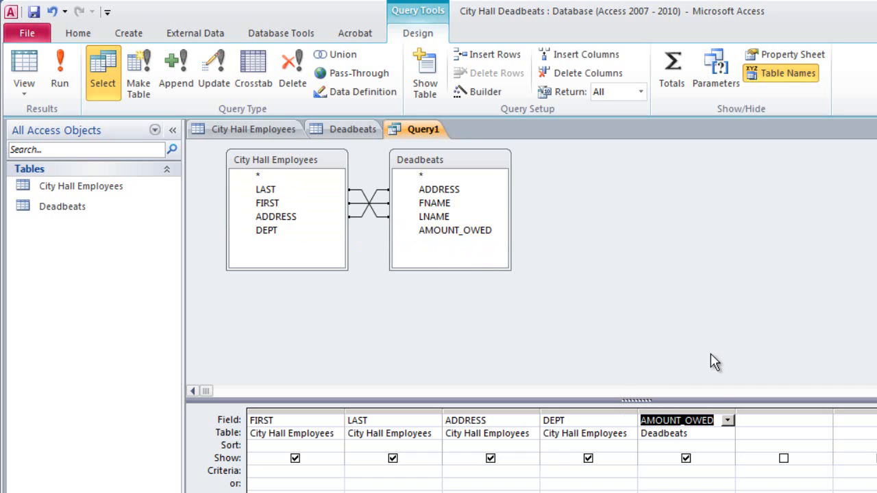
# Step: Sort the query by AMOUNT_OWED in descending order and run it
pyautogui.click(724, 445)
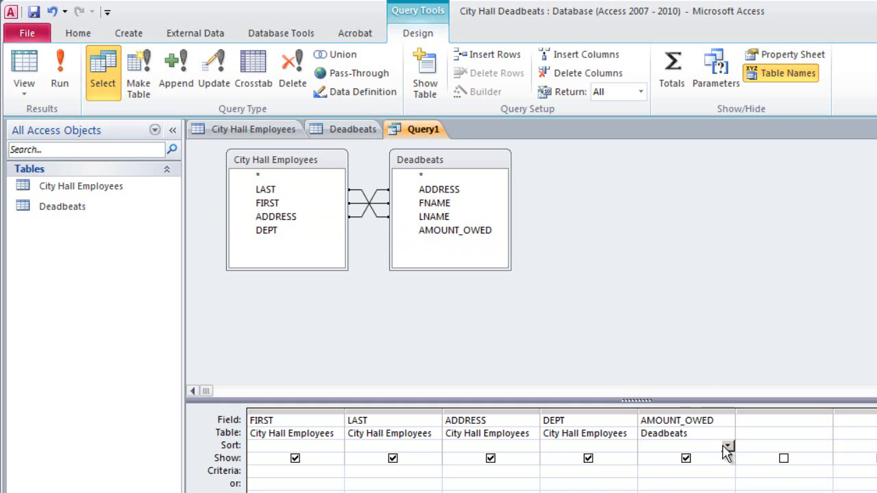
pyautogui.click(728, 447)
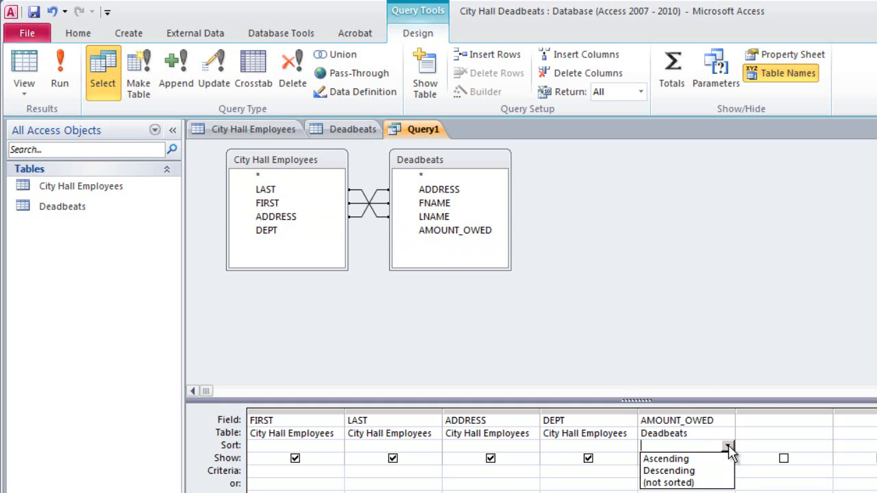
pyautogui.click(694, 471)
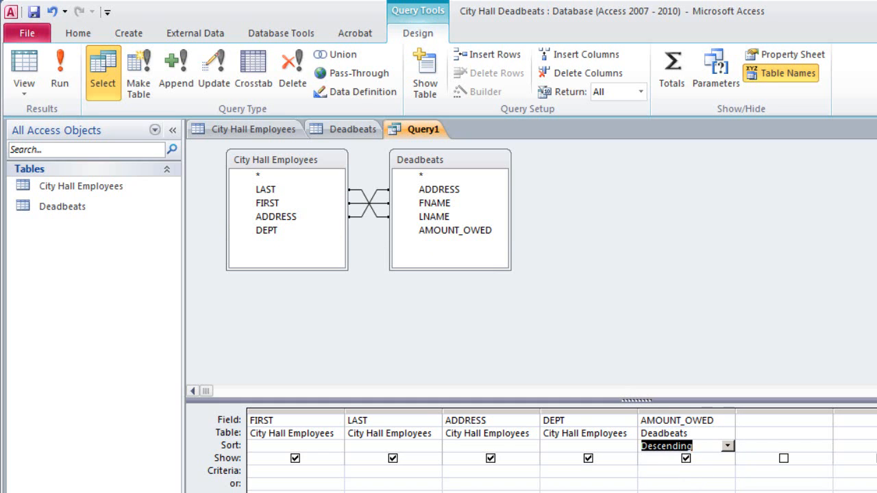
pyautogui.click(61, 69)
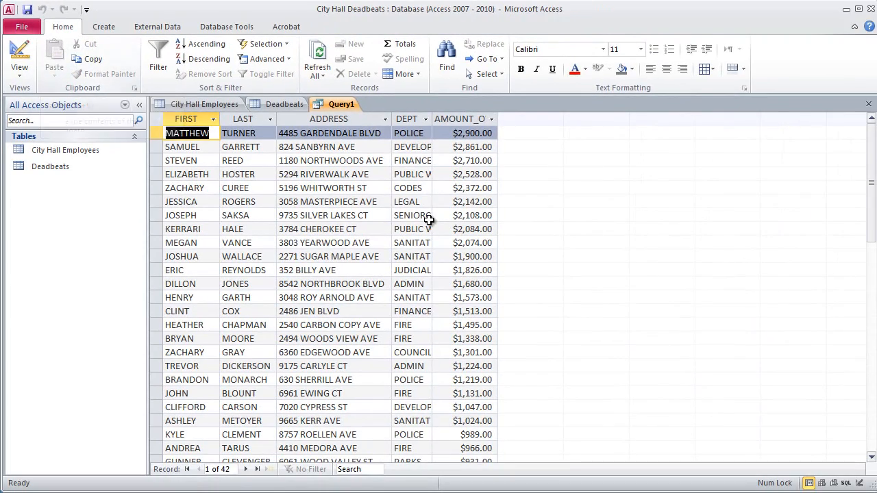
# Step: Look through the query's records and fit the widths of all five result columns to their contents
pyautogui.scroll(-10, 426, 217)
pyautogui.scroll(-1, 428, 219)
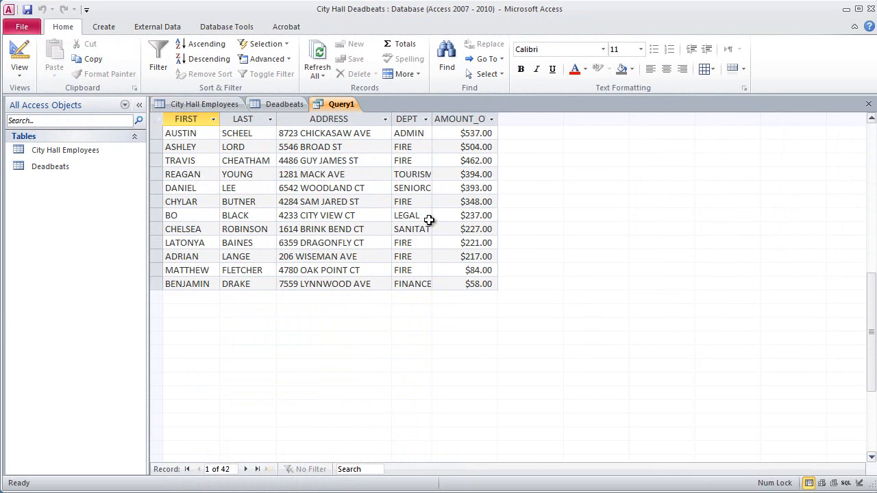
pyautogui.scroll(10, 428, 219)
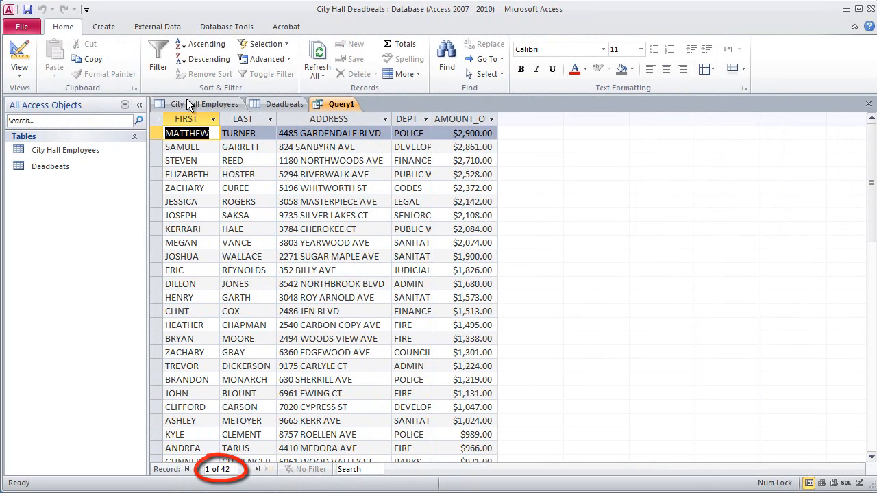
pyautogui.moveTo(195, 115); pyautogui.dragTo(444, 116)
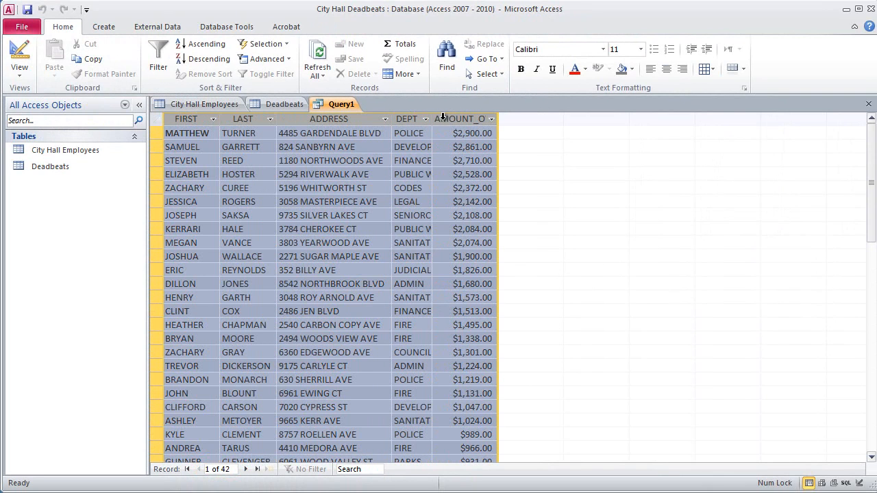
pyautogui.doubleClick(431, 117)
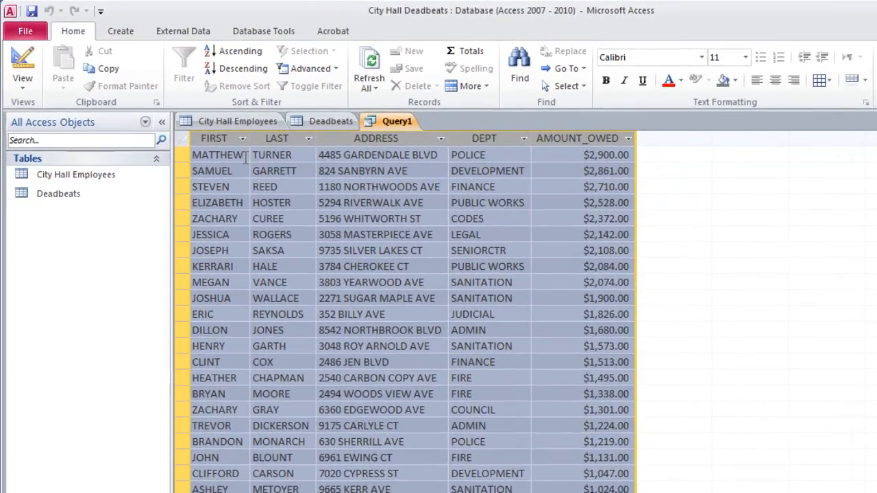
pyautogui.click(204, 133)
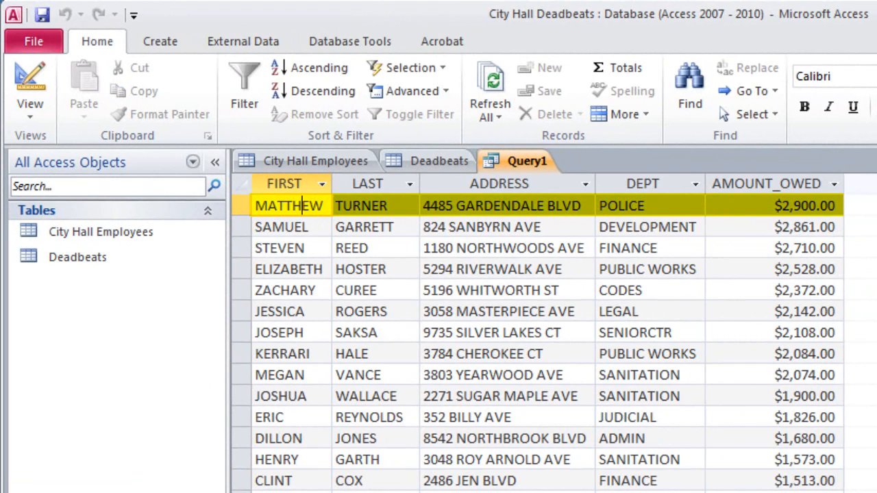
# Step: Save the query as City Hall Deadbeats and close it
pyautogui.rightClick(529, 161)
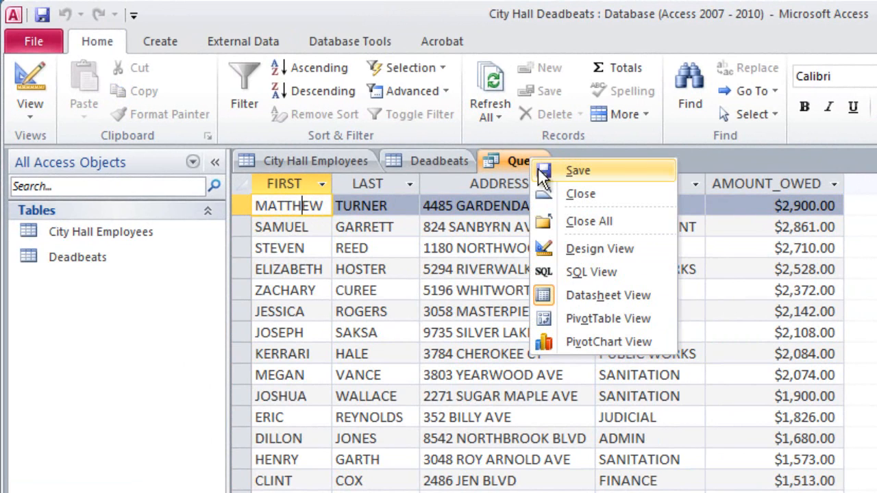
pyautogui.click(568, 168)
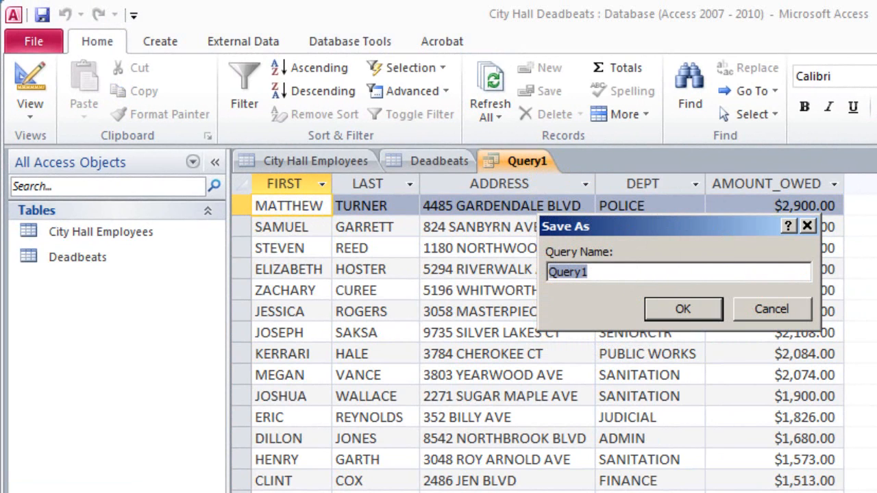
pyautogui.write('C')
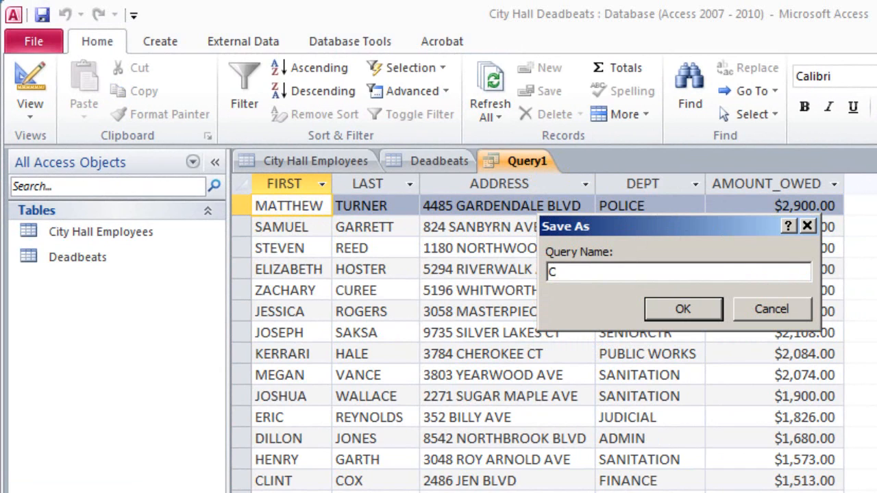
pyautogui.write('ity Hall Deadbeats')
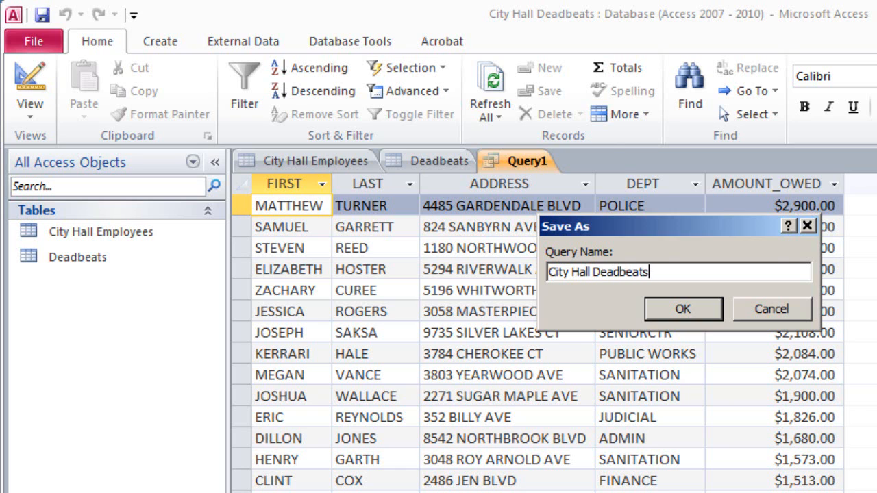
pyautogui.press('Return')
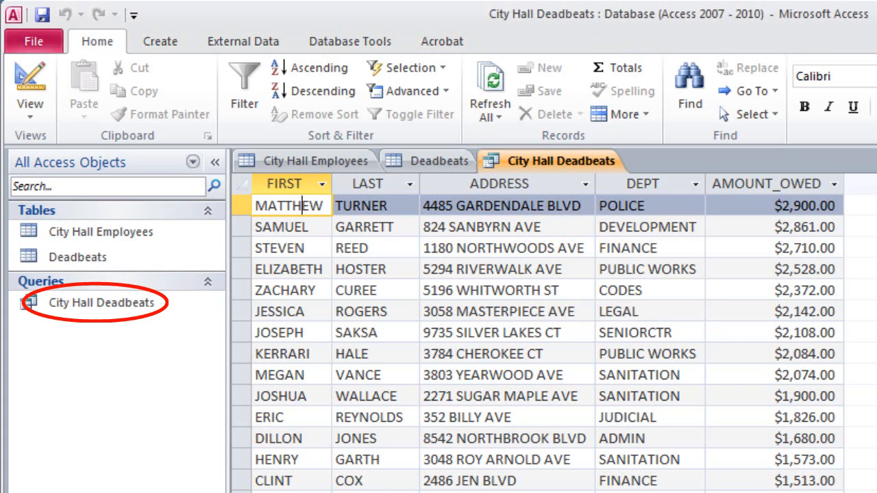
pyautogui.rightClick(585, 155)
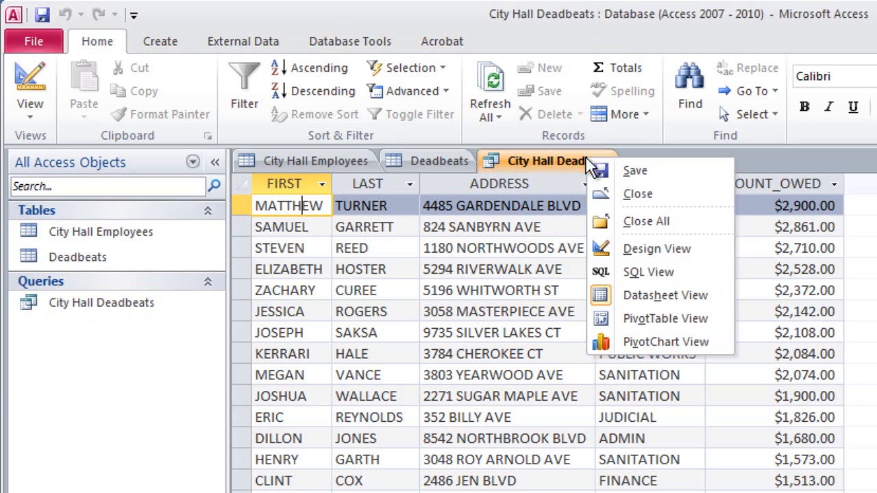
pyautogui.click(652, 195)
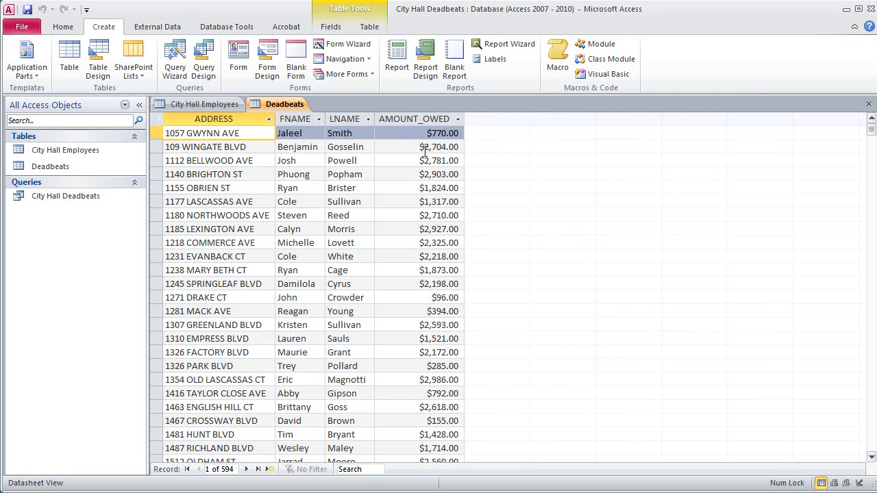
# Step: Add a Text field named CITY HALL EMPLOYEE? below AMOUNT_OWED in the design of the Deadbeats table
pyautogui.rightClick(282, 106)
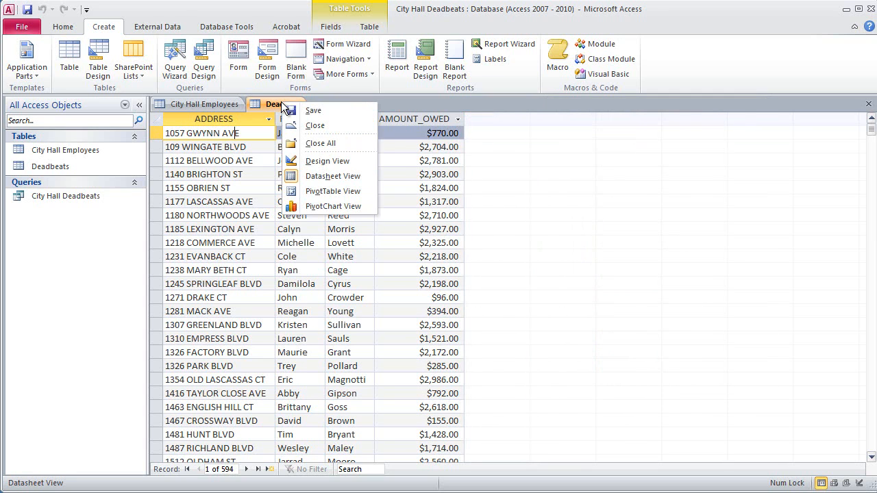
pyautogui.click(313, 162)
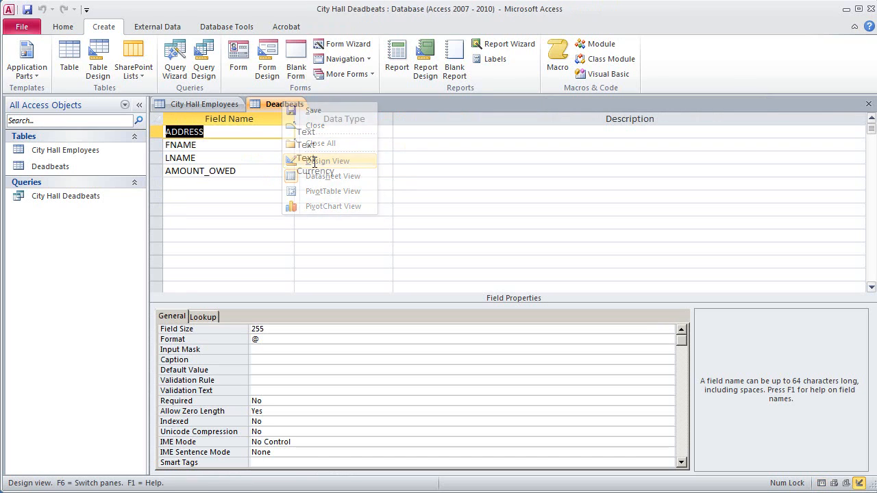
pyautogui.click(190, 184)
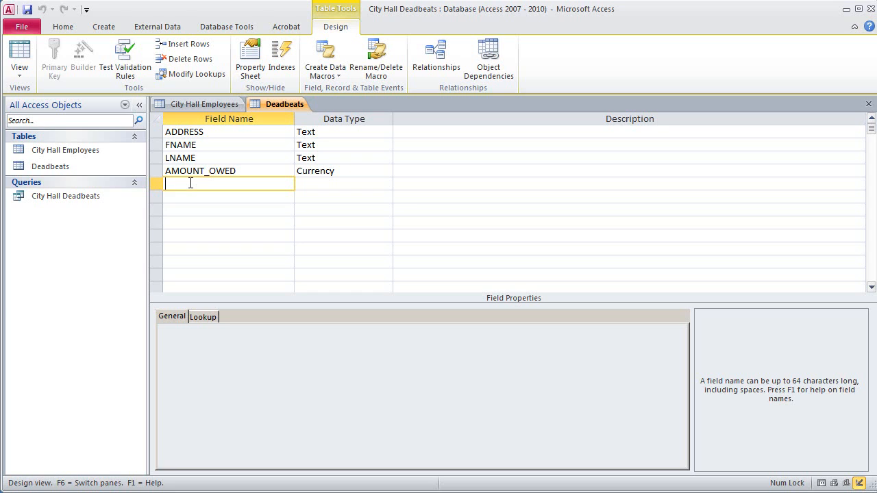
pyautogui.press('capslock')
pyautogui.write('CITY HALL EMPLOYEE?')
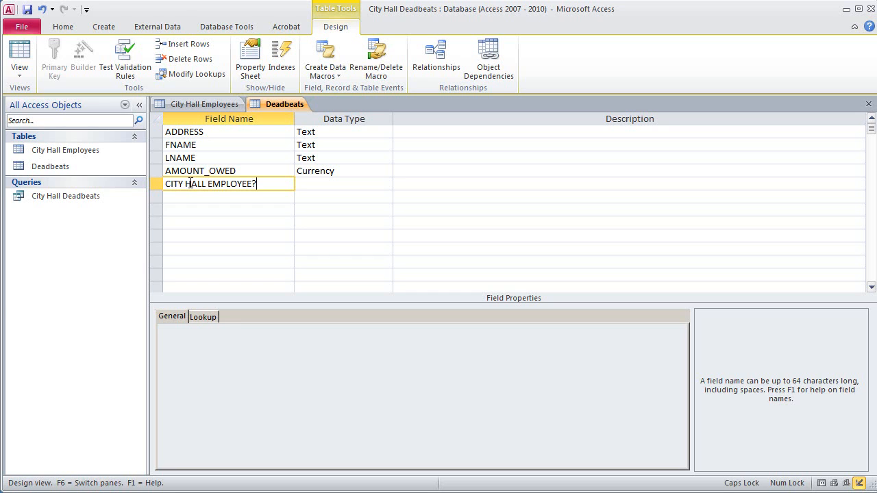
pyautogui.press('Tab')
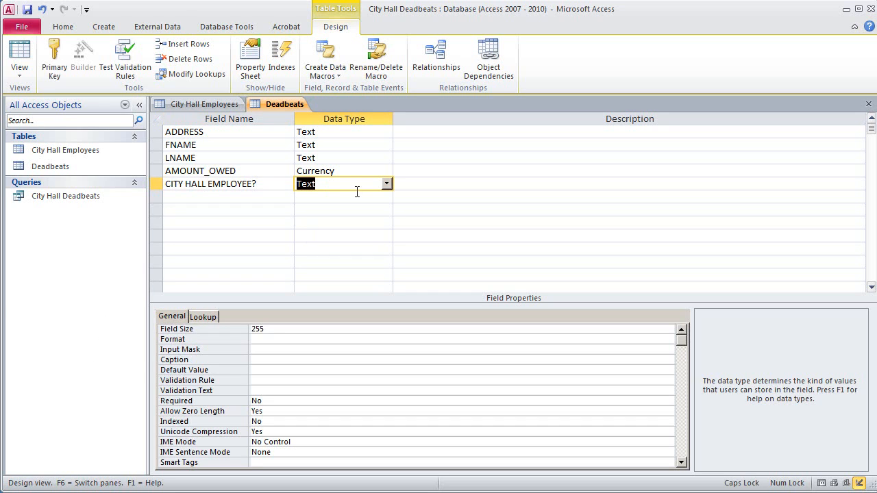
pyautogui.click(387, 184)
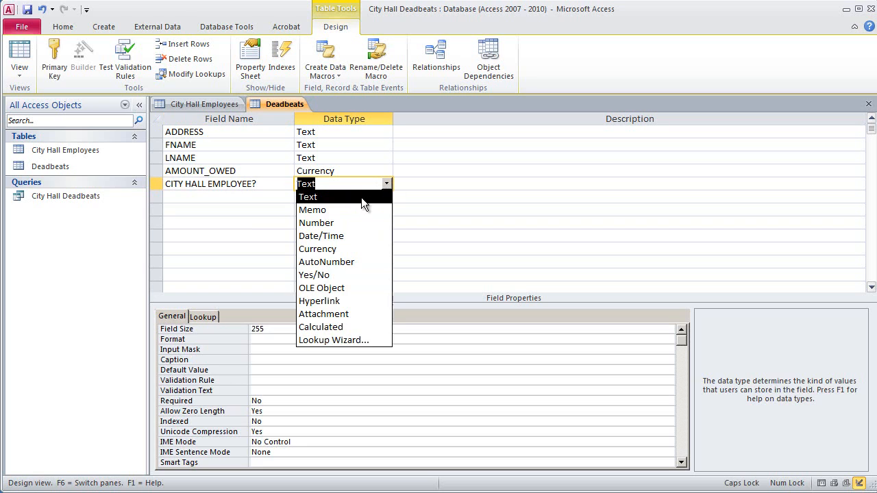
pyautogui.click(361, 197)
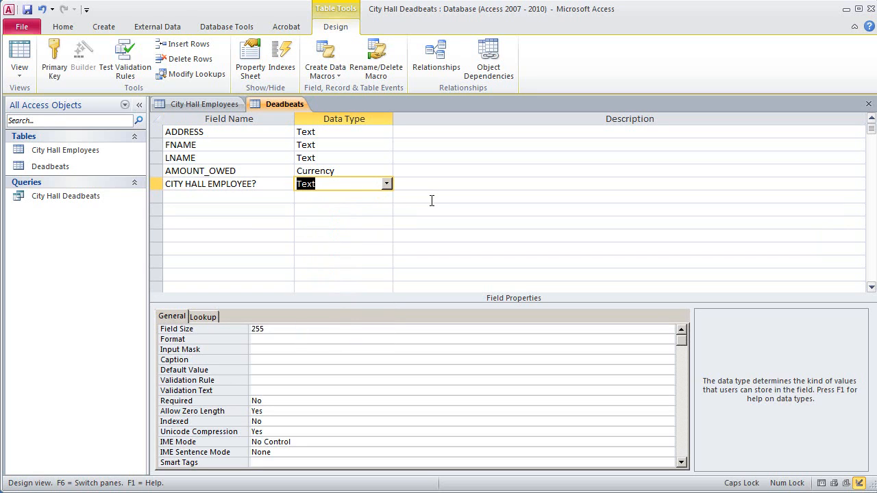
# Step: Save the Deadbeats table design, show its datasheet and fit the CITY HALL EMPLOYEE? column's width to its heading
pyautogui.rightClick(289, 104)
pyautogui.click(321, 113)
pyautogui.rightClick(295, 108)
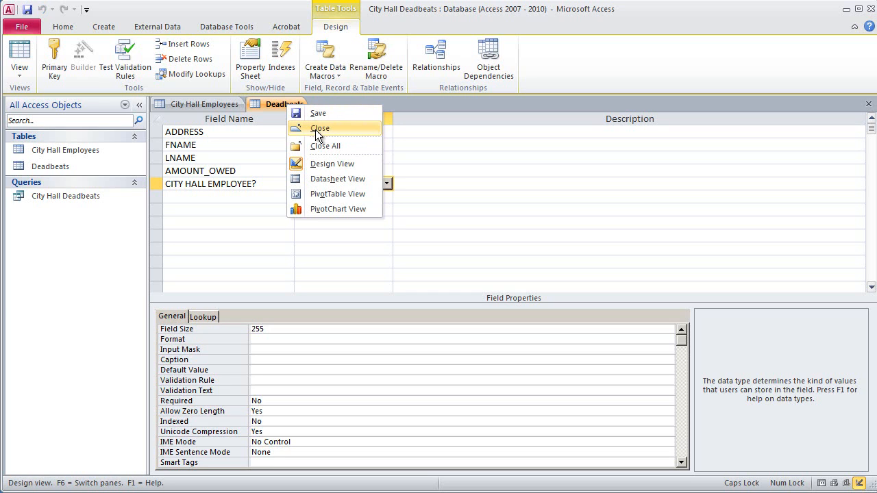
pyautogui.click(326, 178)
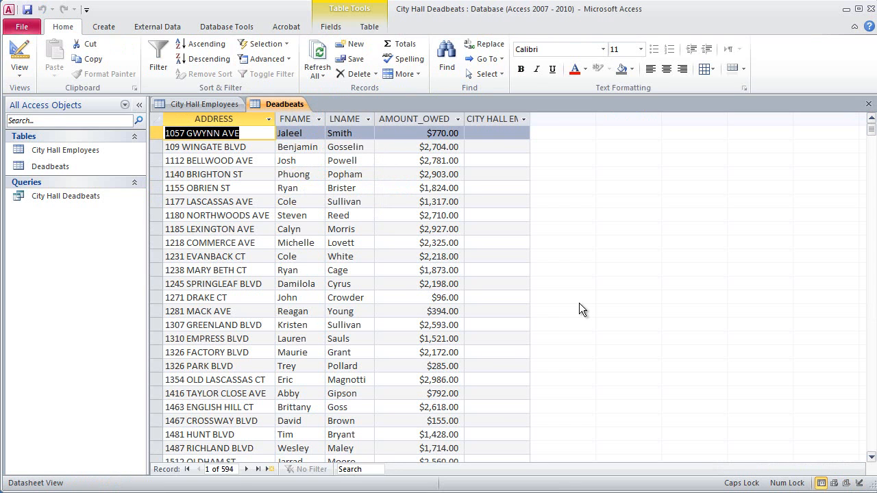
pyautogui.doubleClick(532, 119)
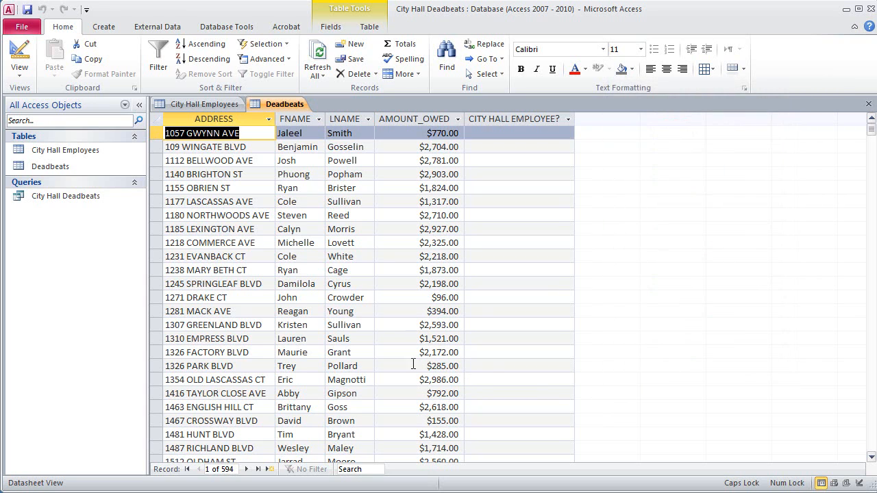
# Step: Create a new query in design view based on Deadbeats, with the fields FNAME and CITY HALL EMPLOYEE?
pyautogui.click(104, 29)
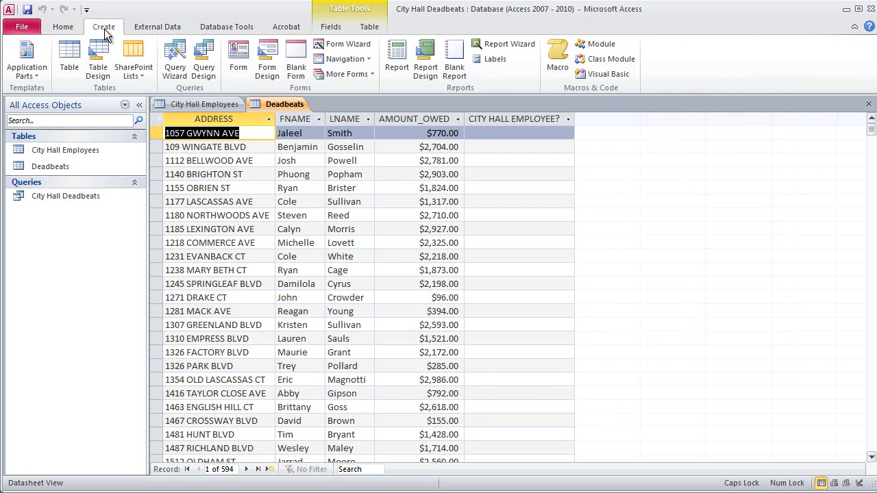
pyautogui.click(205, 77)
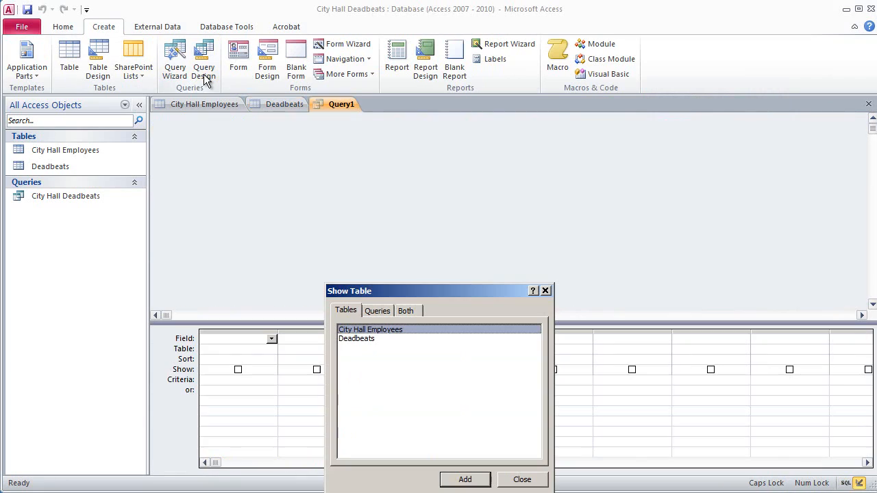
pyautogui.doubleClick(364, 339)
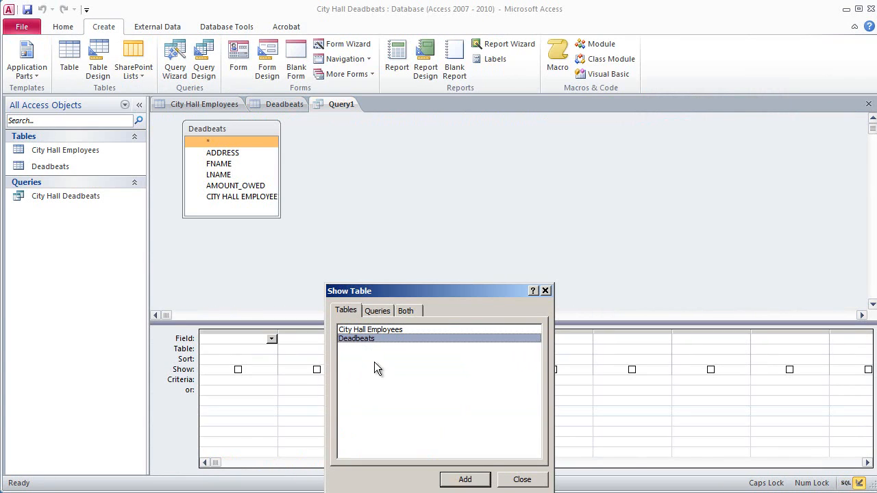
pyautogui.click(521, 480)
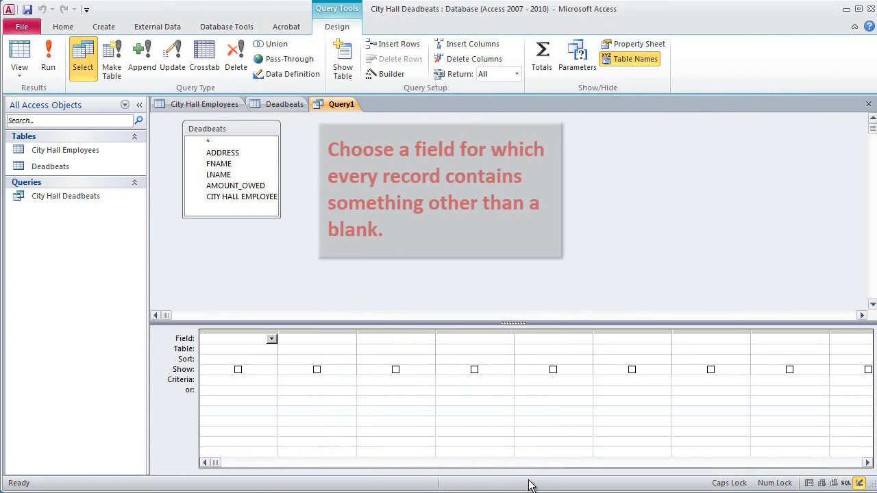
pyautogui.doubleClick(228, 167)
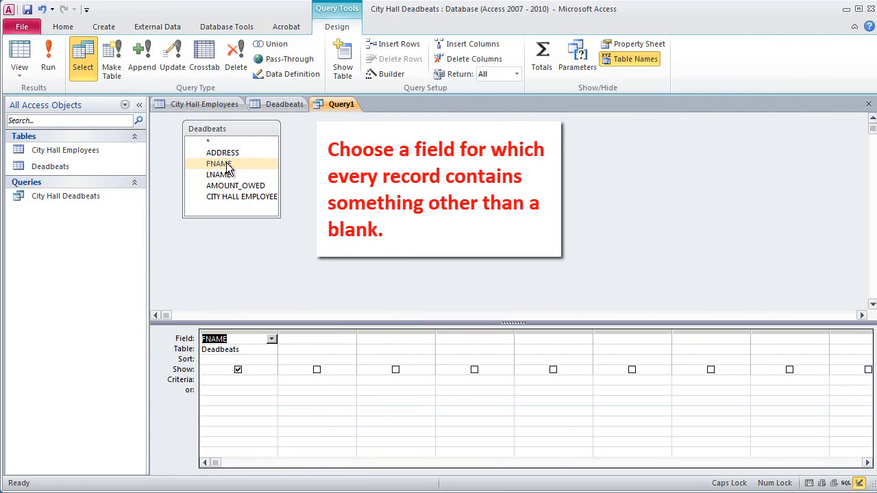
pyautogui.click(231, 196)
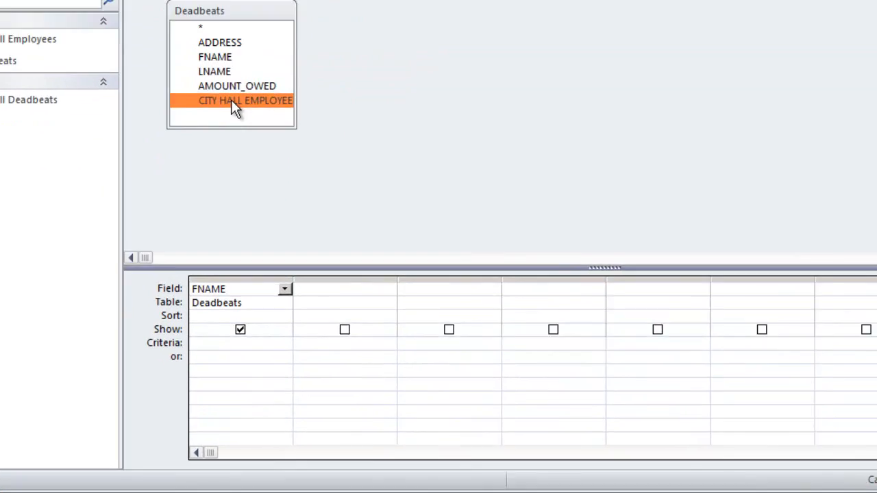
pyautogui.doubleClick(231, 104)
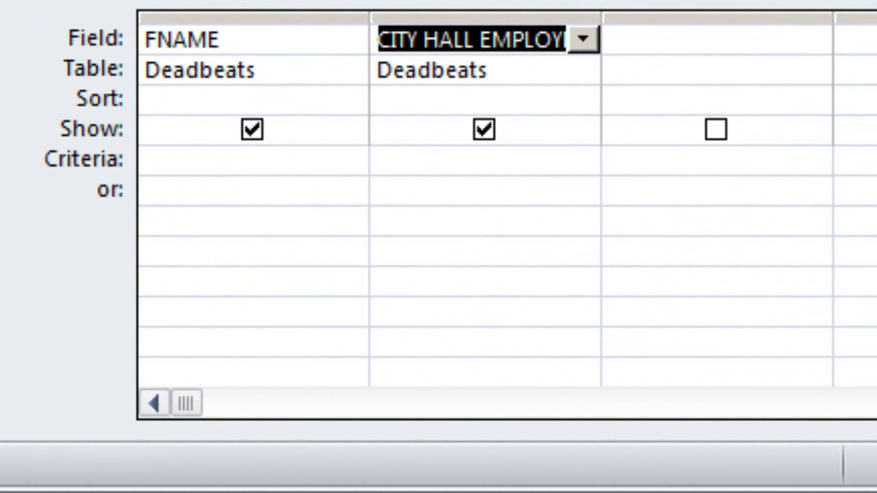
# Step: Set the FNAME criteria to * and run the query to view its records
pyautogui.click(182, 165)
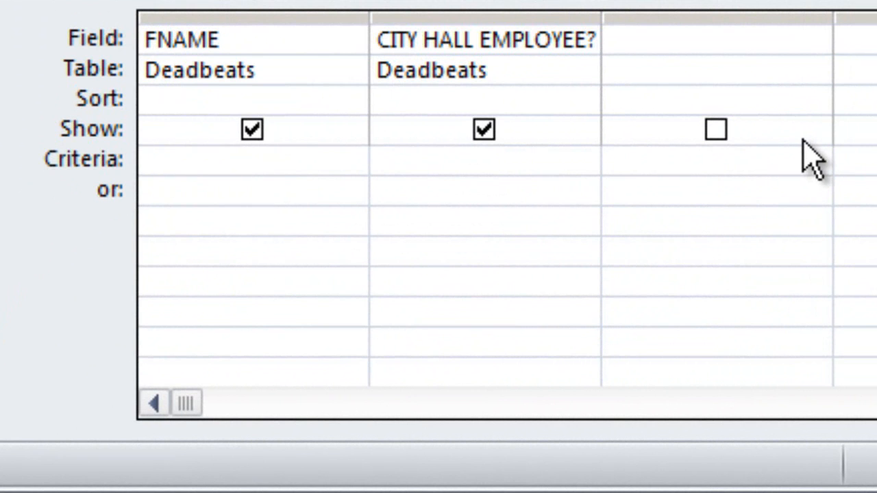
pyautogui.write('*')
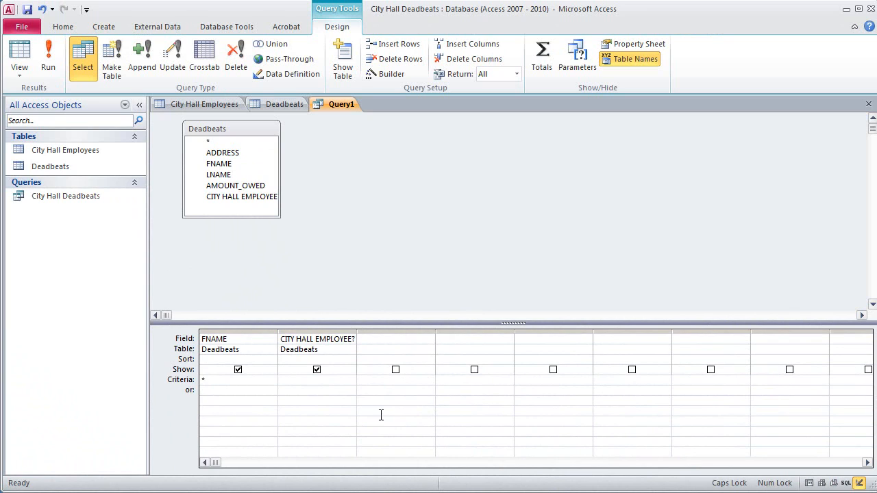
pyautogui.click(47, 58)
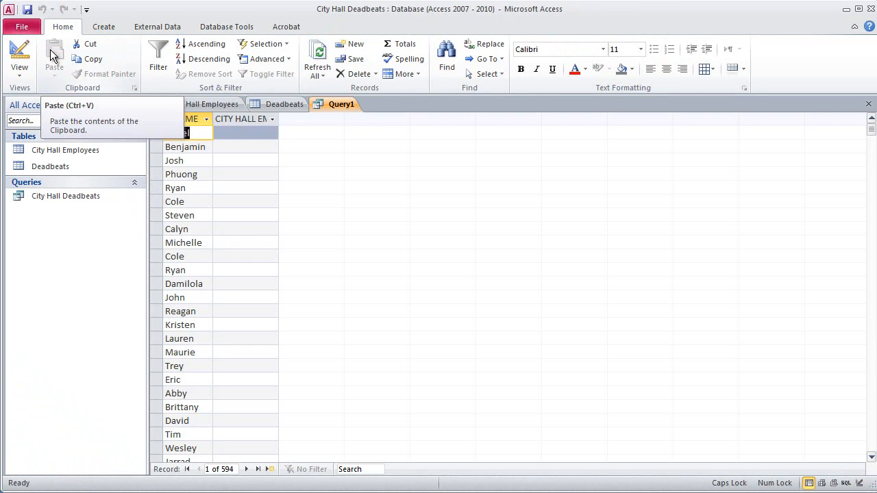
pyautogui.moveTo(871, 130)
pyautogui.mouseDown()
pyautogui.moveTo(870, 458)
pyautogui.moveTo(860, 131)
pyautogui.mouseUp()
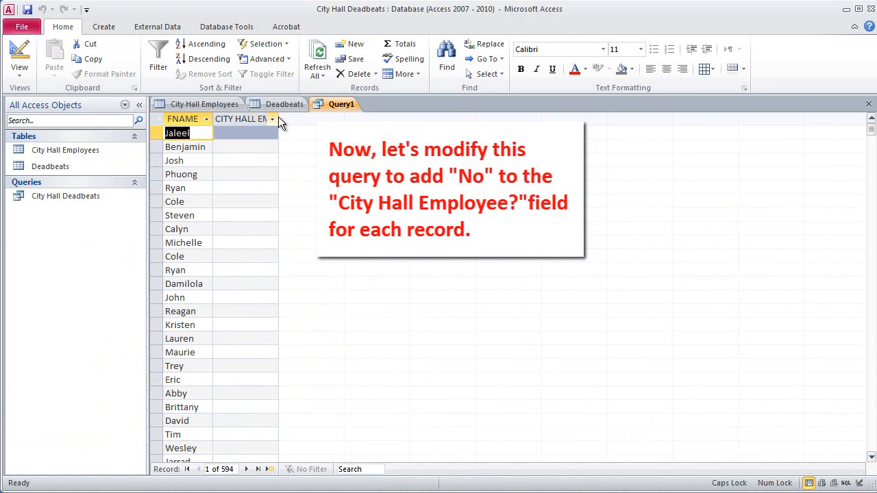
# Step: Return the query to its design, change it to an update query and set CITY HALL EMPLOYEE? to update to No
pyautogui.click(102, 30)
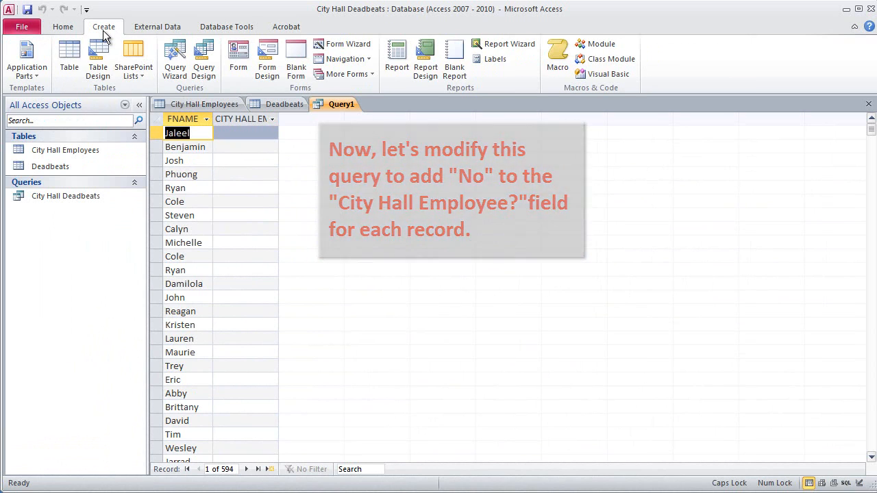
pyautogui.rightClick(340, 105)
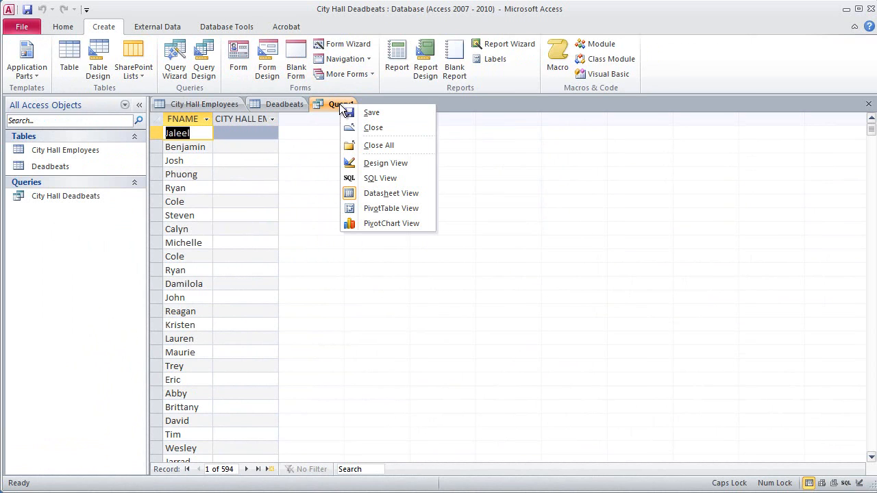
pyautogui.click(373, 164)
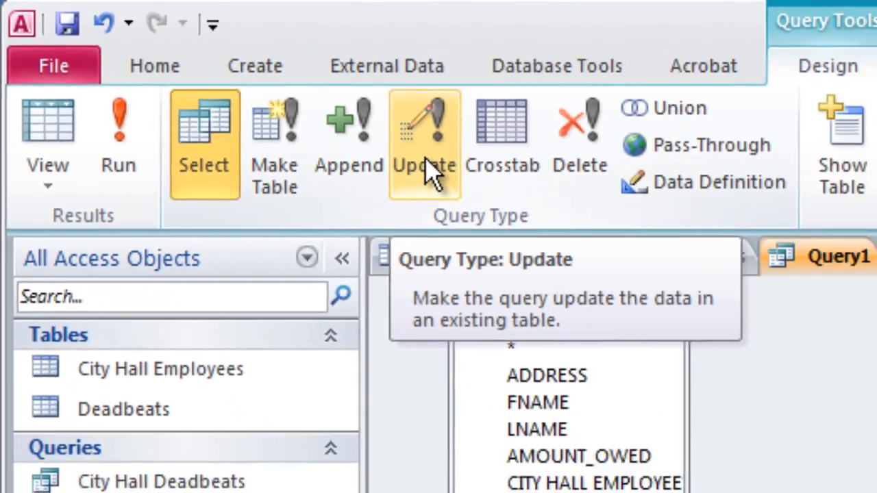
pyautogui.click(522, 202)
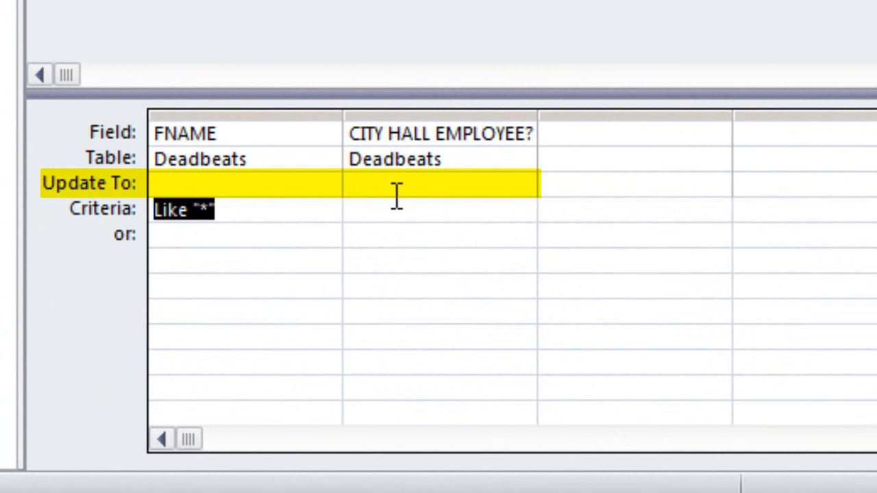
pyautogui.click(407, 186)
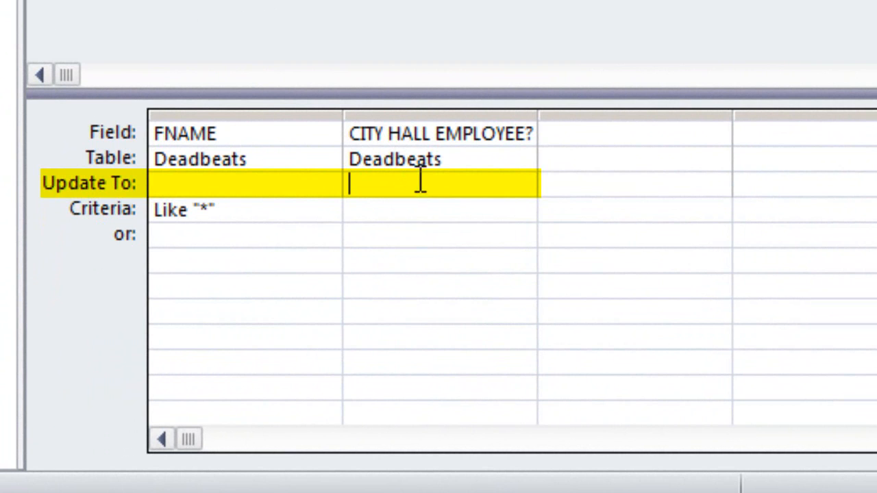
pyautogui.write('n')
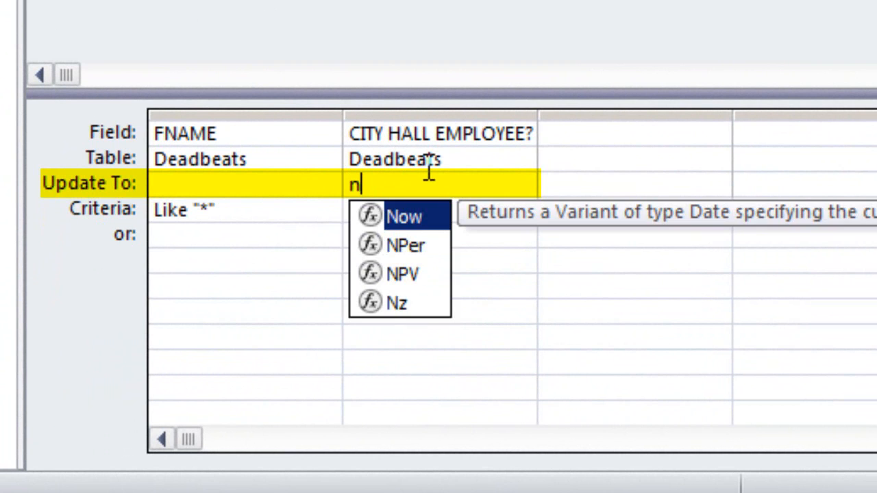
pyautogui.press('BackSpace')
pyautogui.write('No')
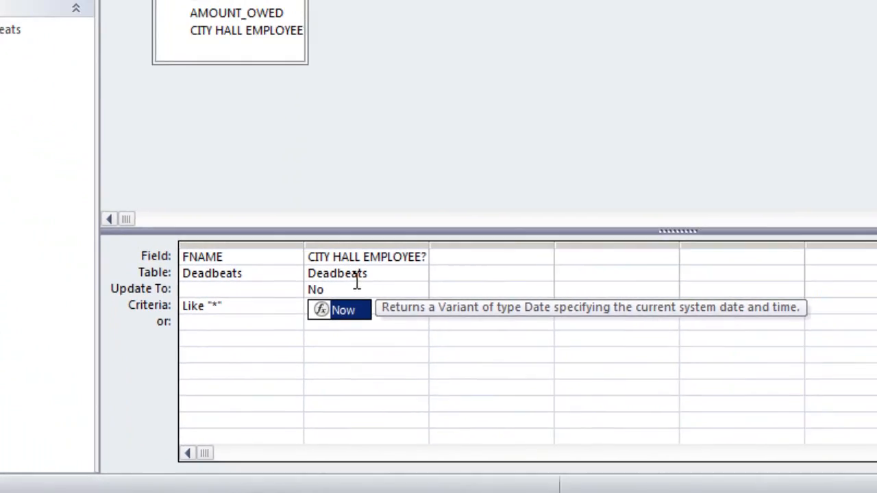
# Step: Run the update query that sets CITY HALL EMPLOYEE? to No and confirm updating the records
pyautogui.press('Escape')
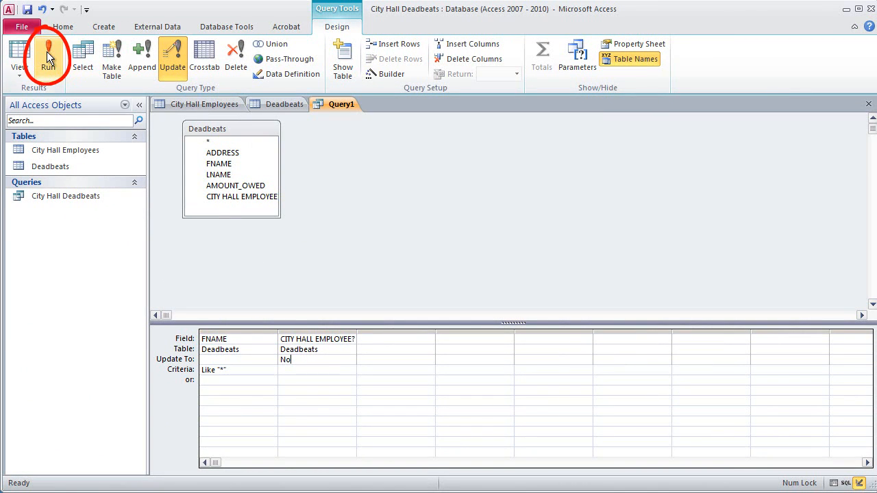
pyautogui.click(47, 51)
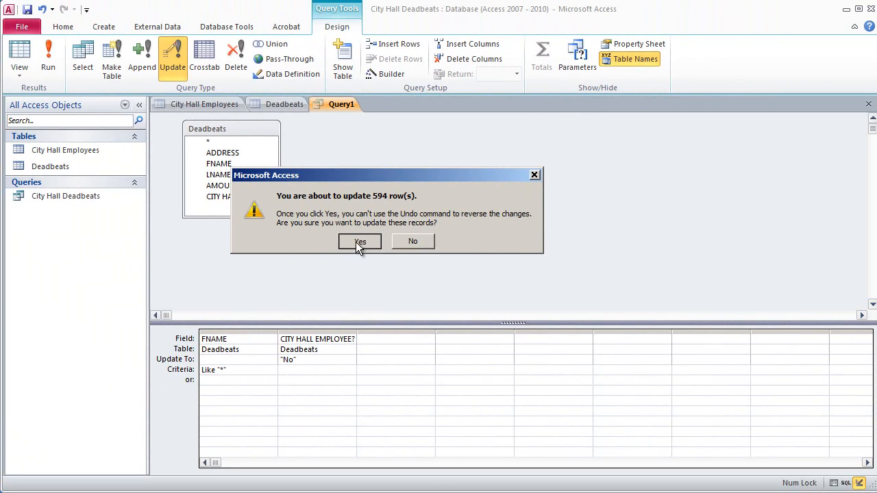
pyautogui.click(358, 241)
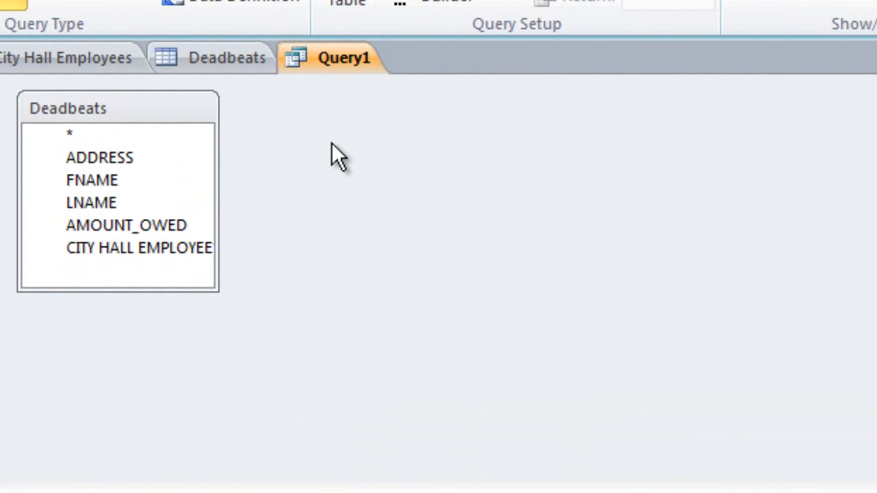
# Step: Save the update query with the name "Set all City Hall statuses to no"
pyautogui.rightClick(330, 60)
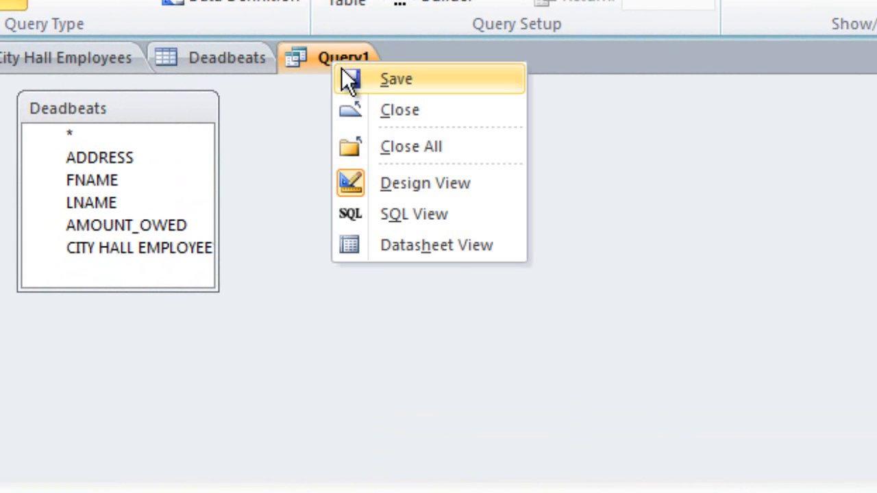
pyautogui.click(372, 86)
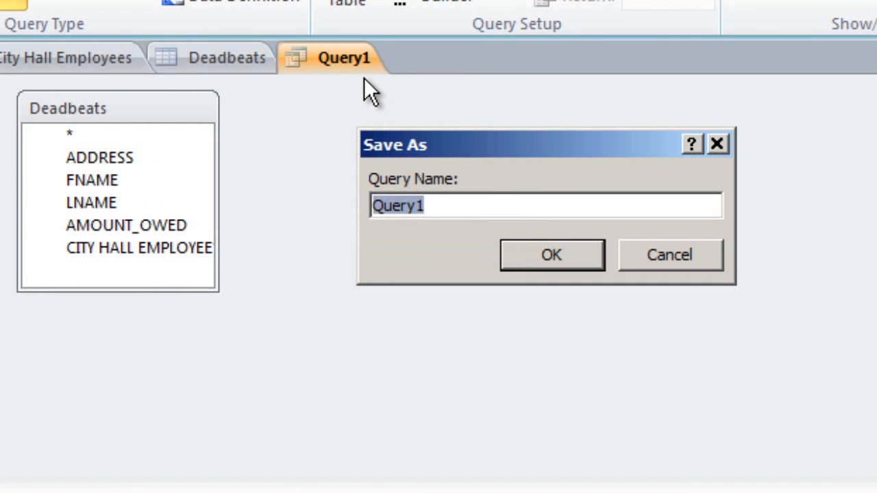
pyautogui.write('Set all ')
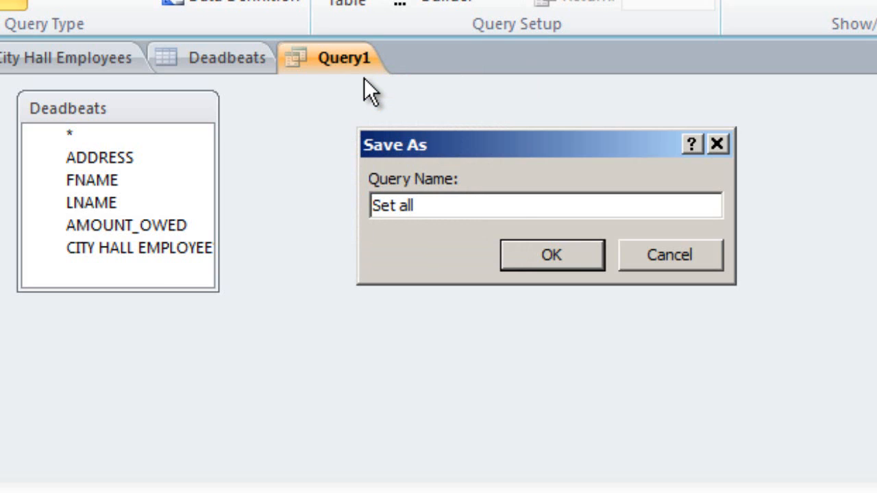
pyautogui.write('City Hall ')
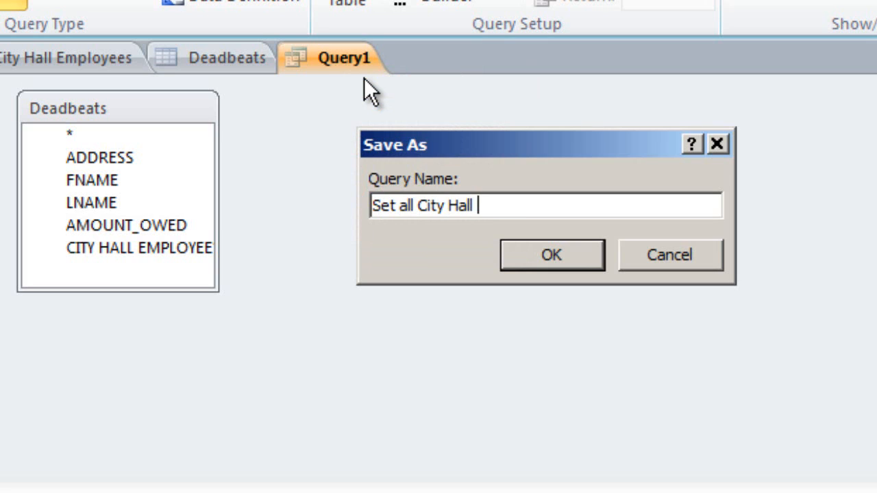
pyautogui.write('statuses to n')
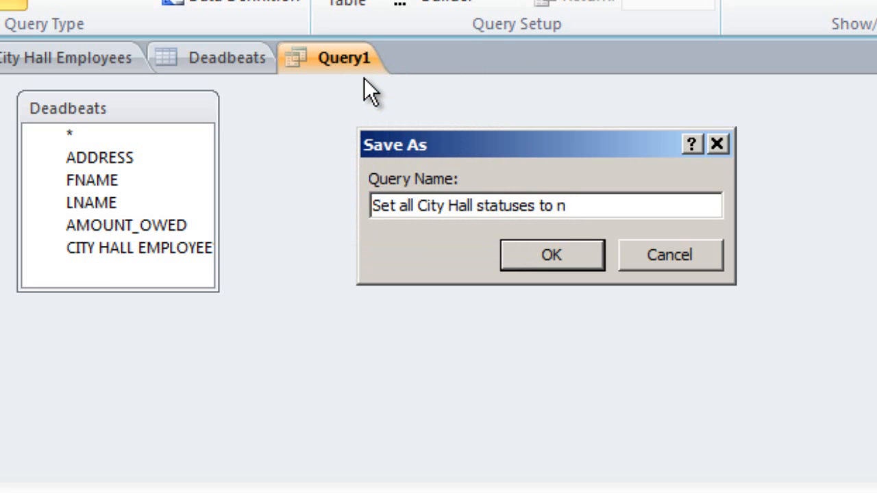
pyautogui.write('o')
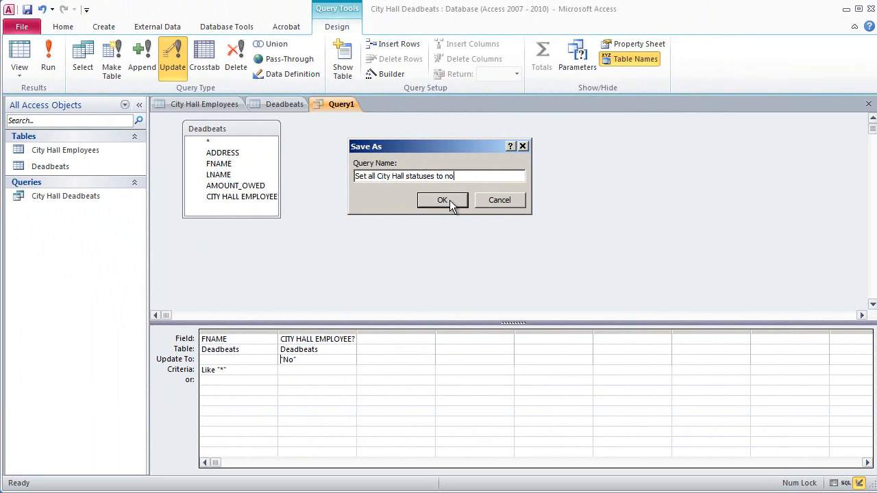
pyautogui.click(442, 200)
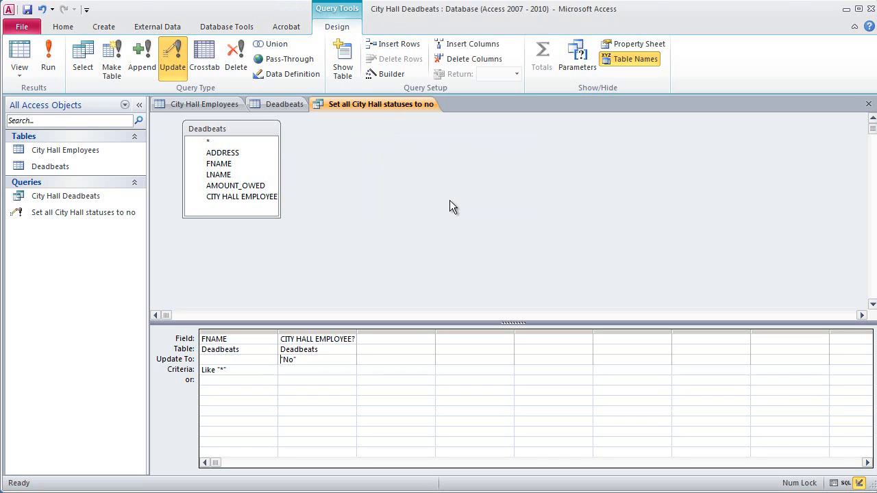
# Step: Close the saved update query and review the CITY HALL EMPLOYEE? values in the Deadbeats datasheet
pyautogui.rightClick(391, 101)
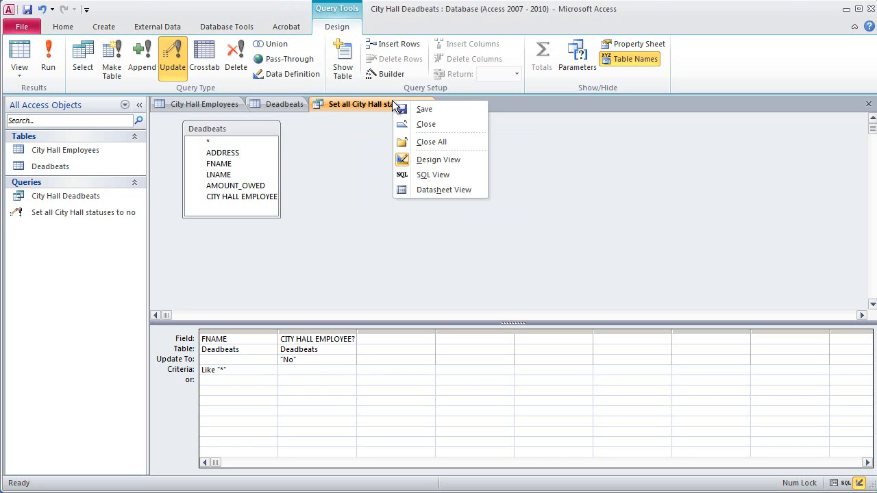
pyautogui.click(425, 125)
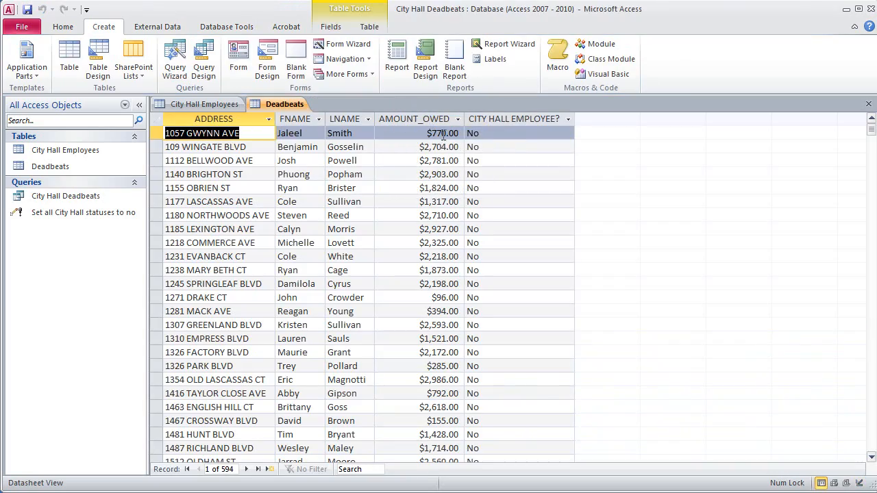
pyautogui.moveTo(872, 133)
pyautogui.mouseDown()
pyautogui.moveTo(871, 445)
pyautogui.moveTo(866, 117)
pyautogui.mouseUp()
# Step: Create a new query in design view based on the City Hall Employees and Deadbeats tables
pyautogui.click(204, 71)
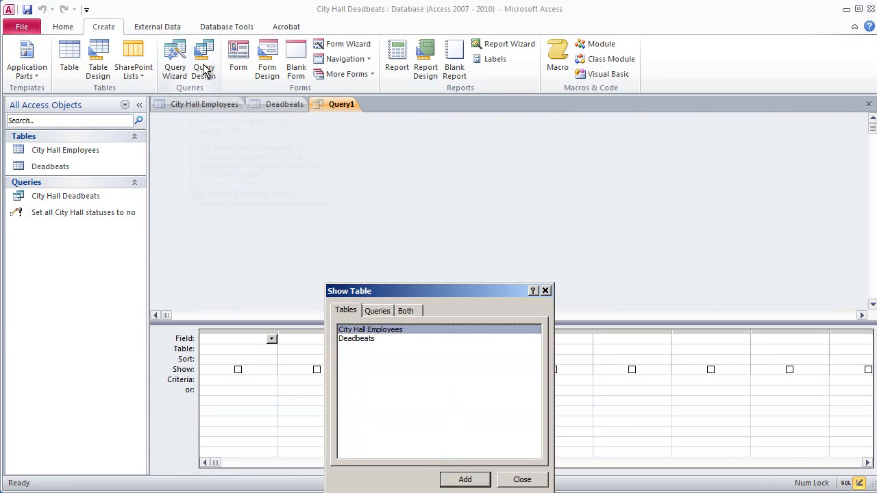
pyautogui.doubleClick(368, 331)
pyautogui.doubleClick(360, 338)
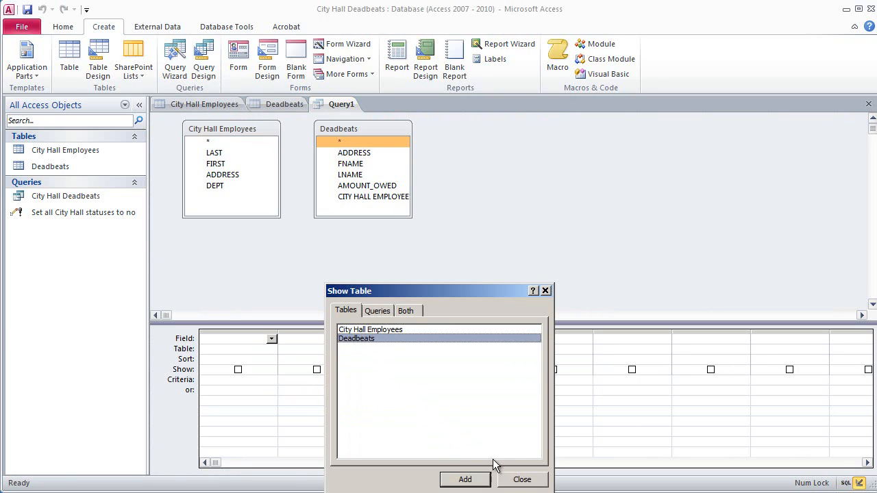
pyautogui.click(521, 479)
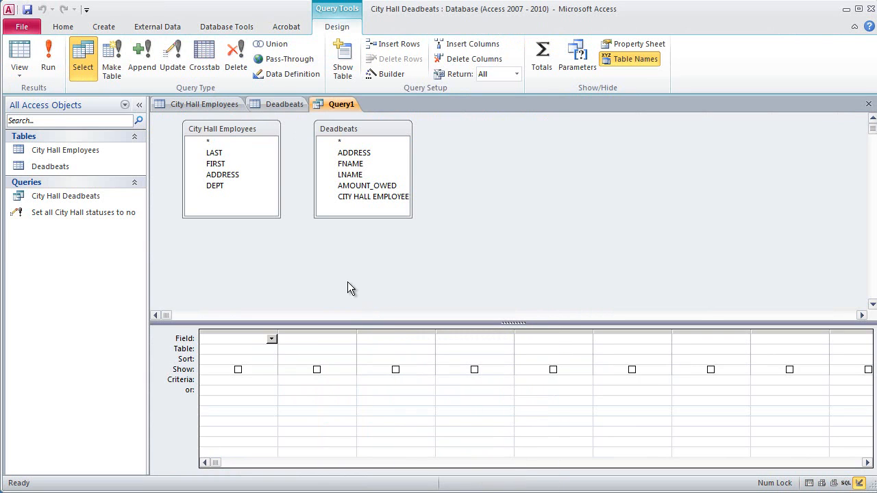
# Step: Join City Hall Employees to Deadbeats by linking LAST to LNAME, FIRST to FNAME and ADDRESS to ADDRESS
pyautogui.click(216, 153)
pyautogui.click(217, 156)
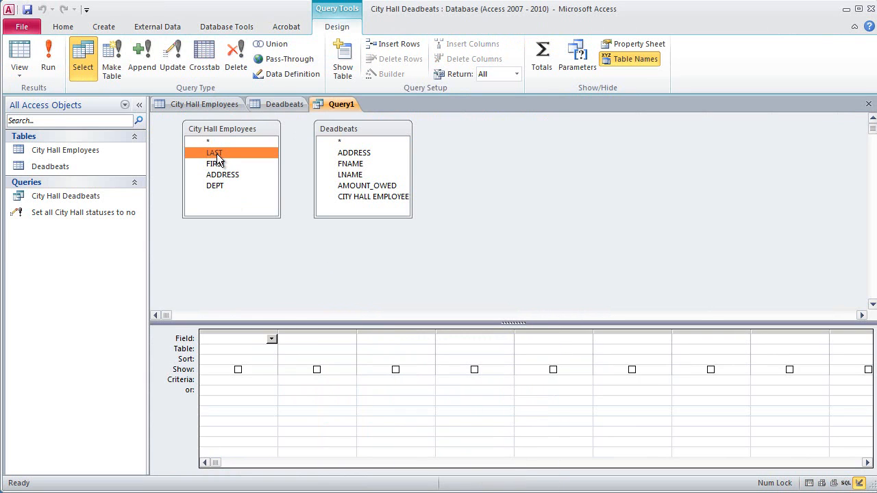
pyautogui.moveTo(216, 156); pyautogui.dragTo(350, 179)
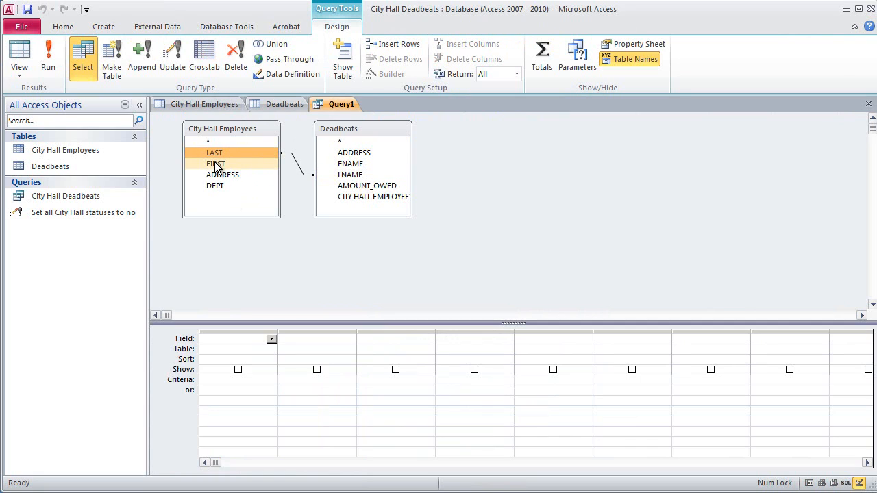
pyautogui.moveTo(215, 165); pyautogui.dragTo(351, 165)
pyautogui.moveTo(236, 176); pyautogui.dragTo(342, 154)
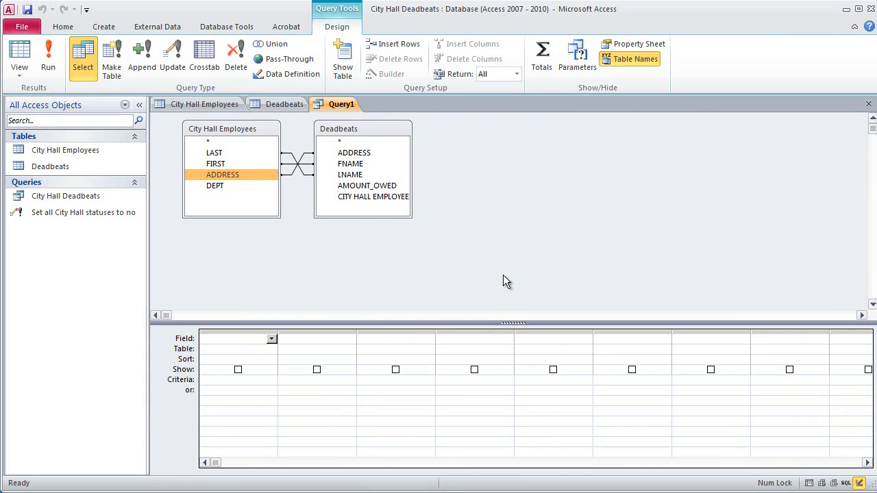
# Step: Add the CITY HALL EMPLOYEE? field from Deadbeats and run the query to check its records, returning to its design
pyautogui.doubleClick(341, 198)
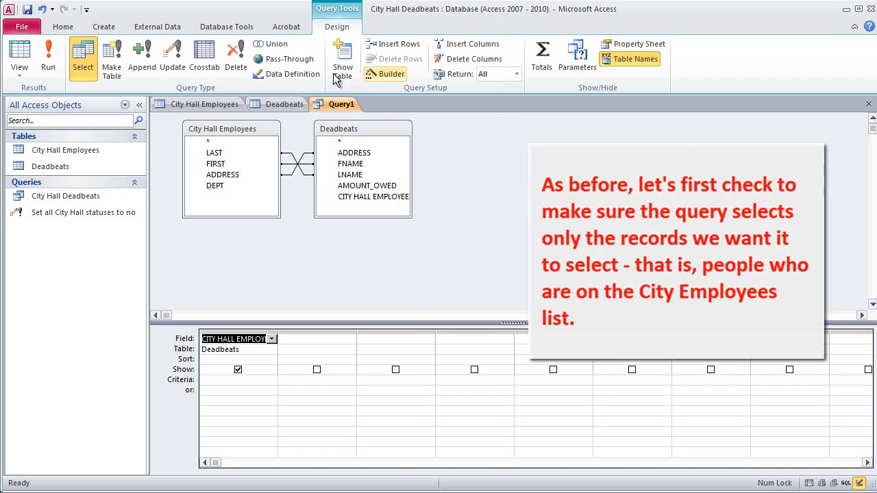
pyautogui.click(49, 57)
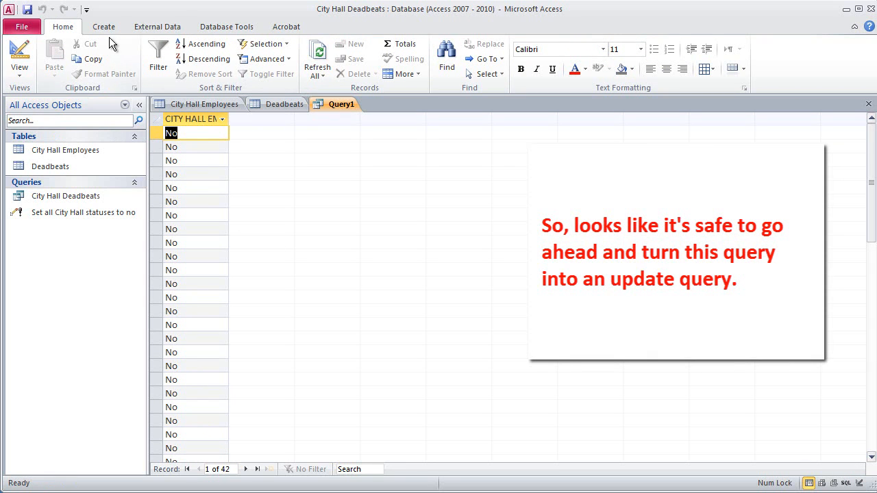
pyautogui.rightClick(349, 104)
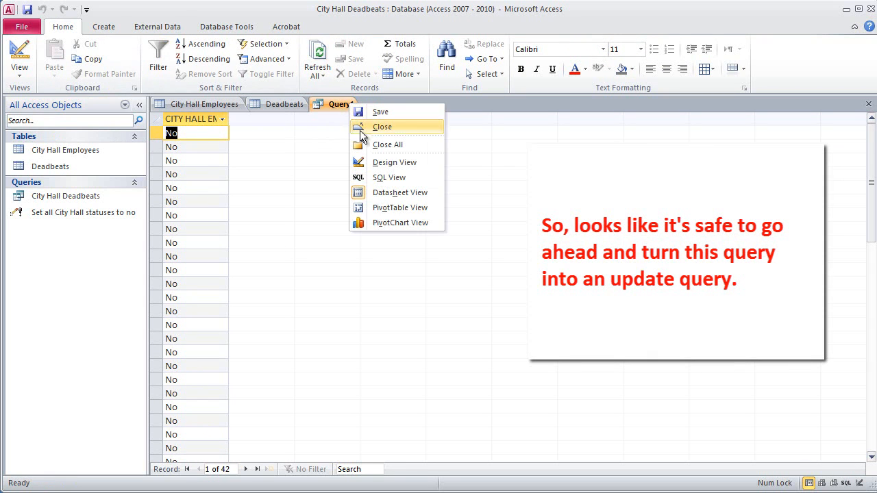
pyautogui.click(394, 164)
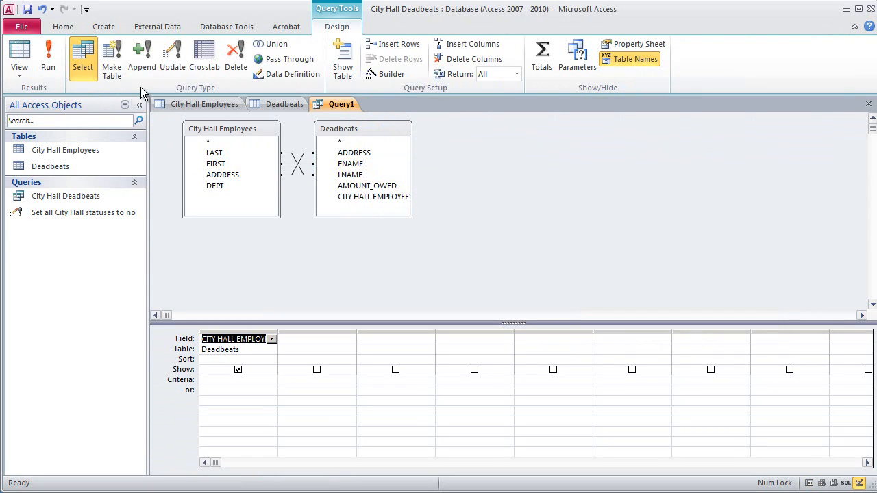
# Step: Change the joined query to an update query and set CITY HALL EMPLOYEE? to update to Yes
pyautogui.click(174, 67)
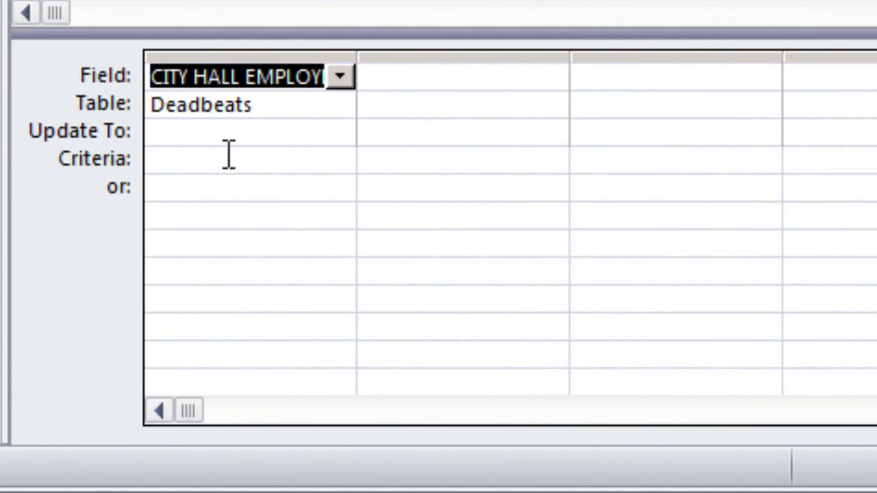
pyautogui.click(227, 142)
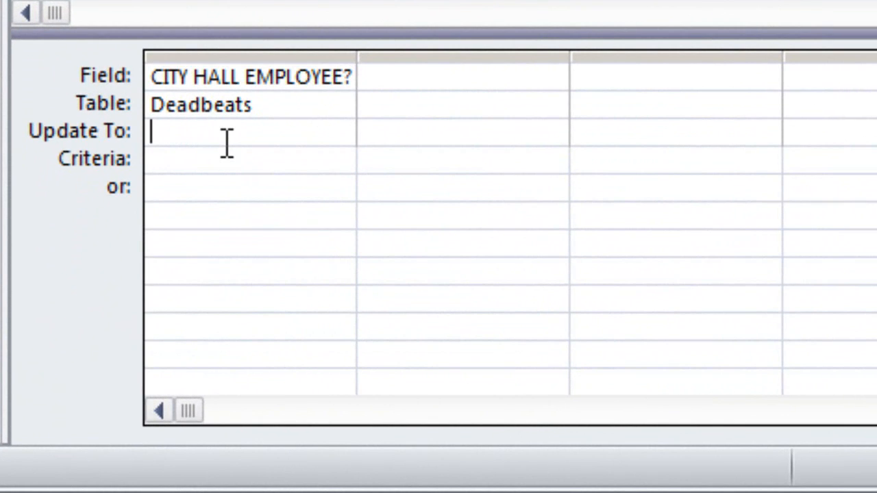
pyautogui.write('Yes')
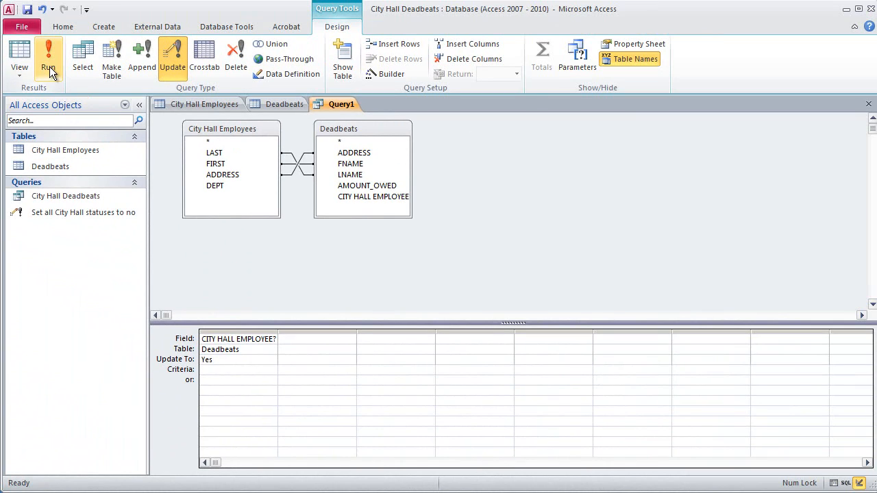
# Step: Run and confirm the joined update query, and check the CITY HALL EMPLOYEE? values in the Deadbeats datasheet
pyautogui.click(48, 61)
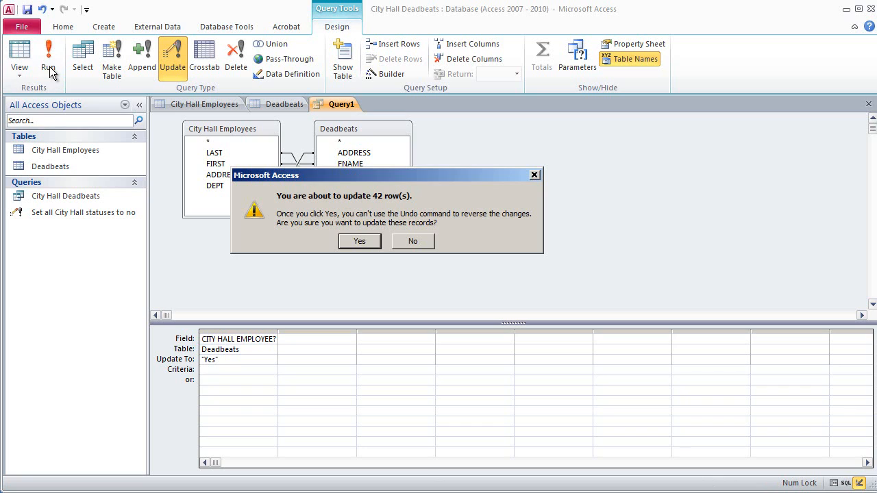
pyautogui.click(359, 241)
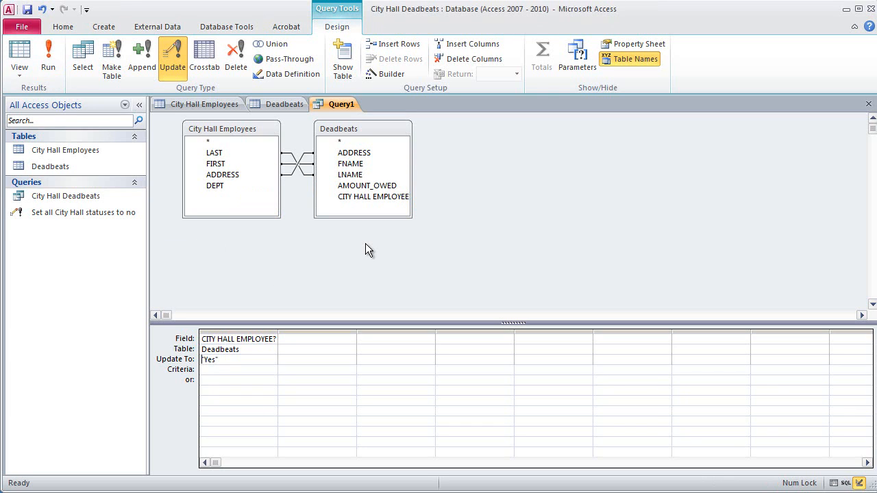
pyautogui.click(269, 105)
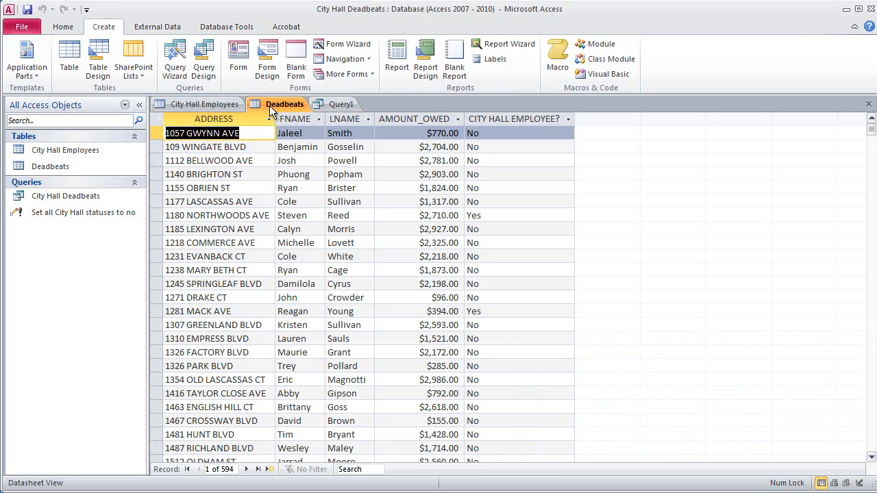
pyautogui.click(491, 215)
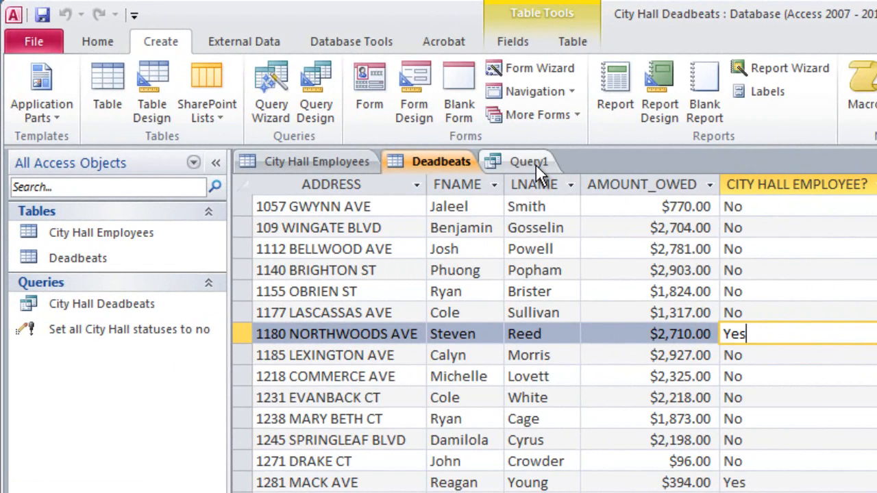
# Step: Save the joined update query as "Flag City Hall employees on Deadbeats list" and close it
pyautogui.click(536, 164)
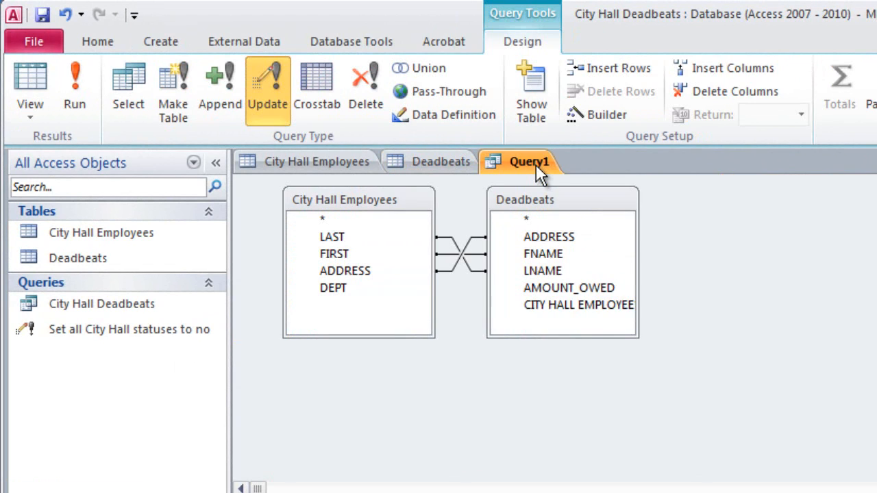
pyautogui.rightClick(535, 164)
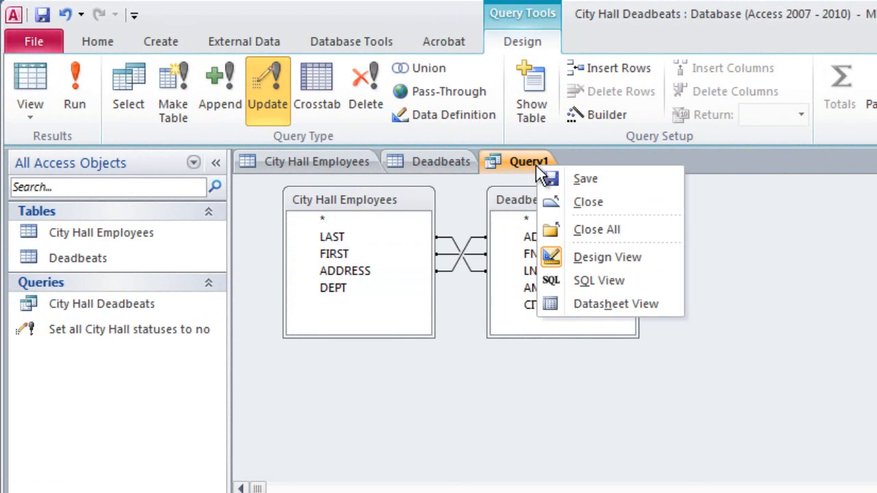
pyautogui.click(580, 179)
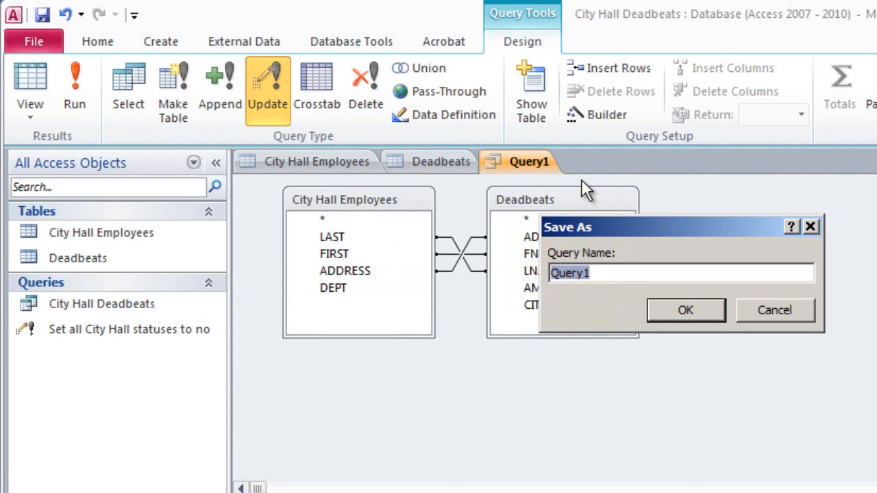
pyautogui.write('Flag c')
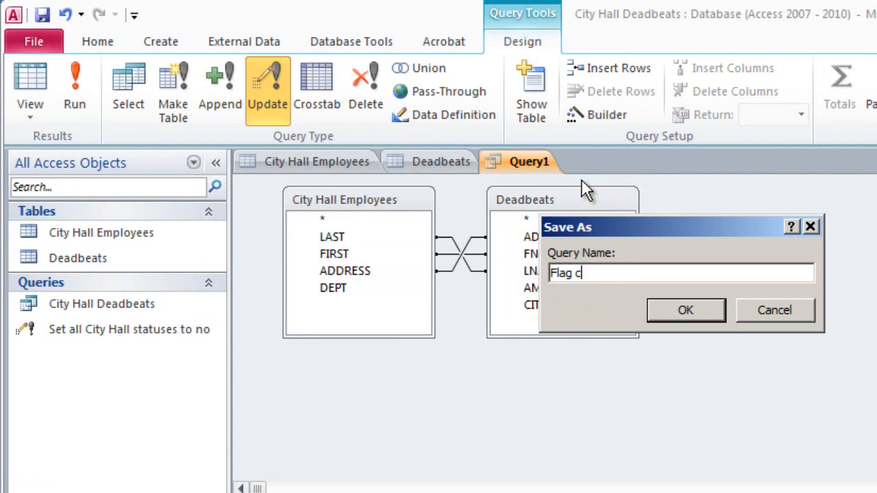
pyautogui.press('BackSpace')
pyautogui.write('City Hall e')
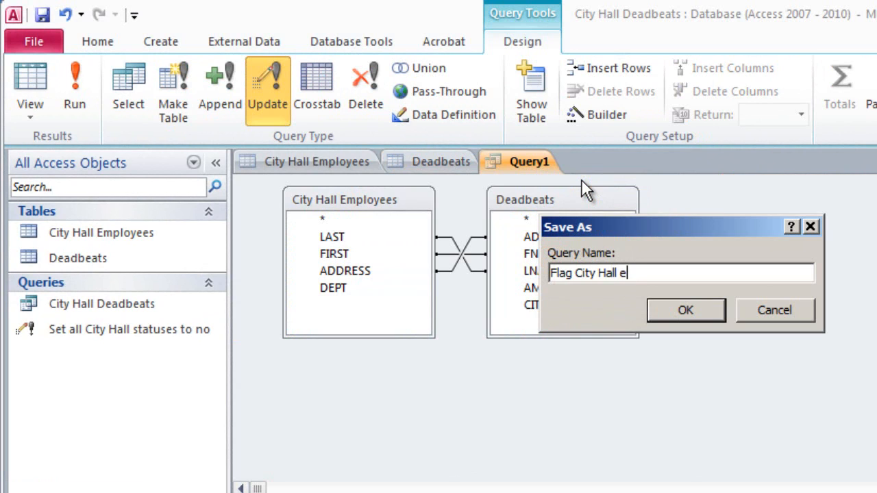
pyautogui.write('mployees ')
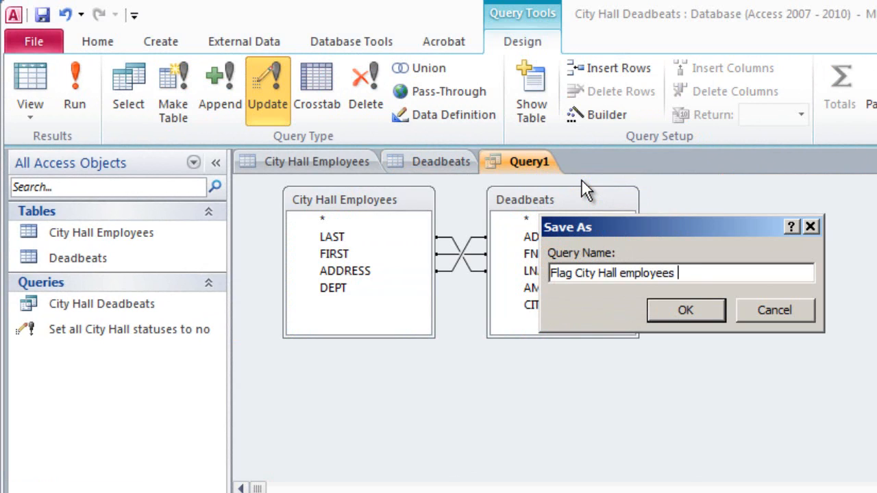
pyautogui.write('on Deadbeats list')
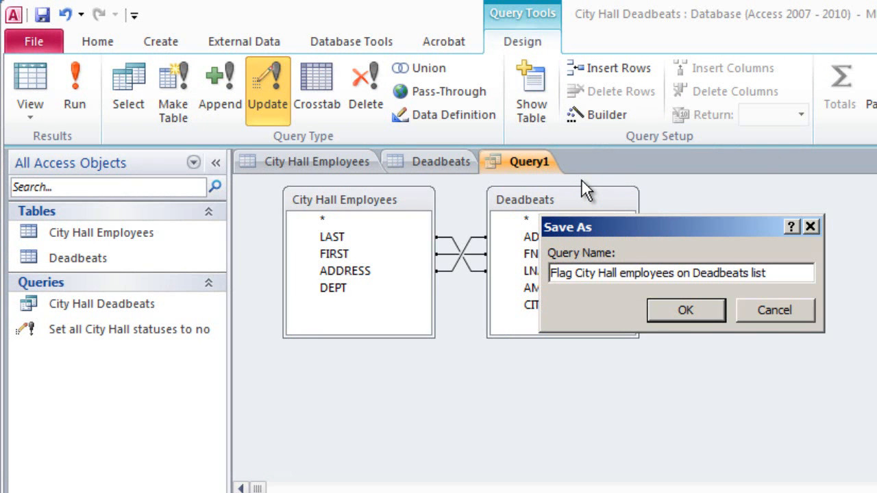
pyautogui.press('Return')
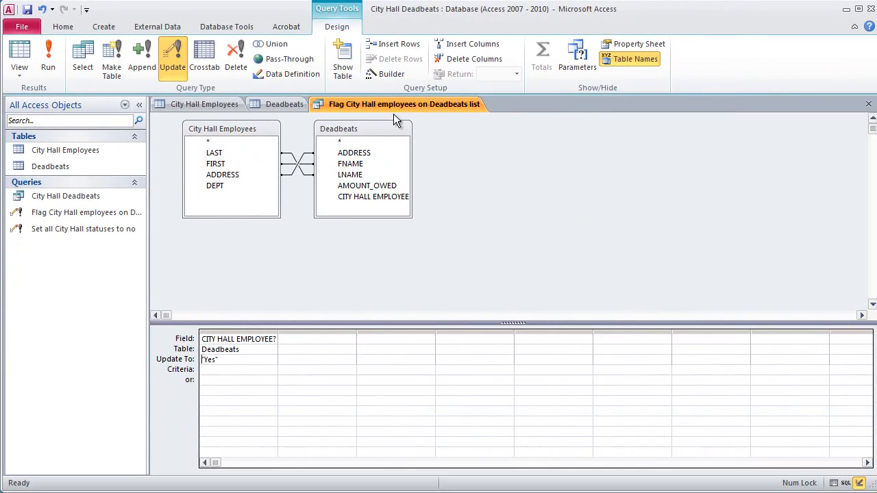
pyautogui.rightClick(466, 126)
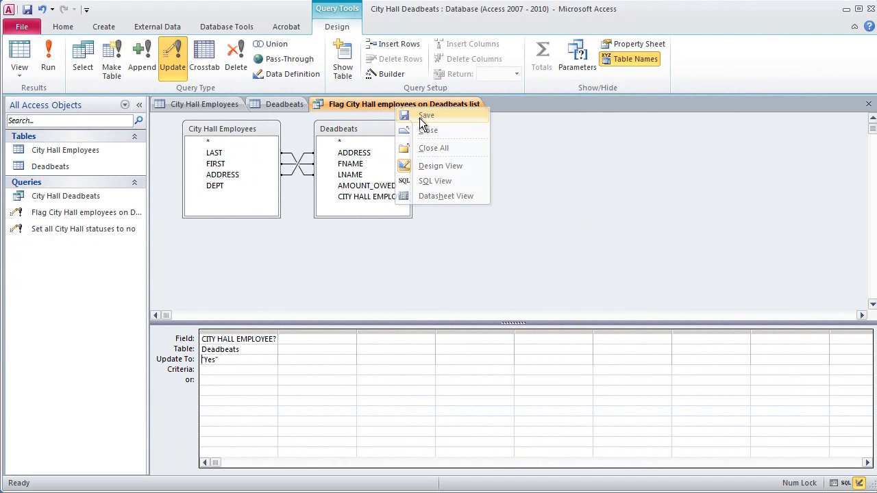
pyautogui.rightClick(416, 107)
pyautogui.click(454, 131)
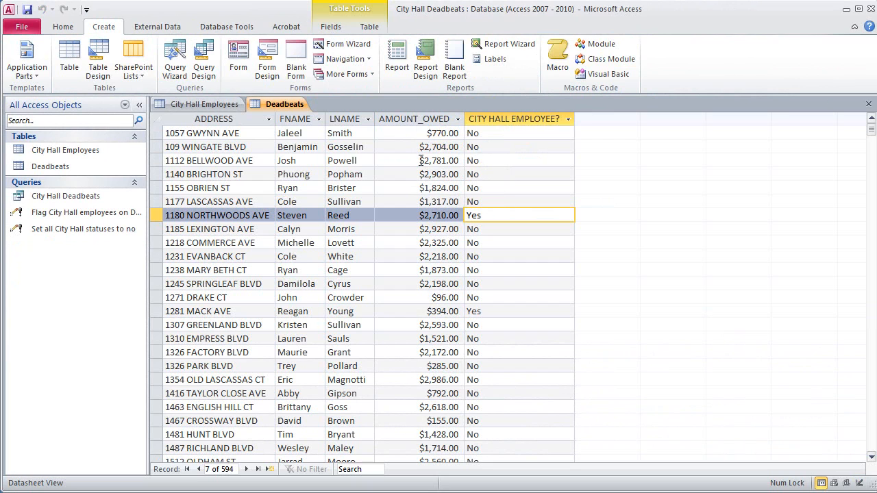
# Step: Select all records in the Deadbeats datasheet, copy them, and clear the selection
pyautogui.click(238, 133)
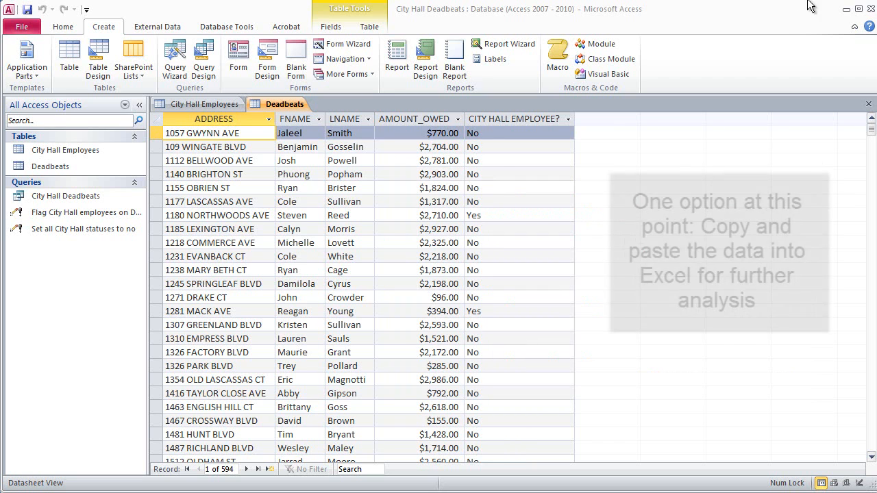
pyautogui.click(156, 123)
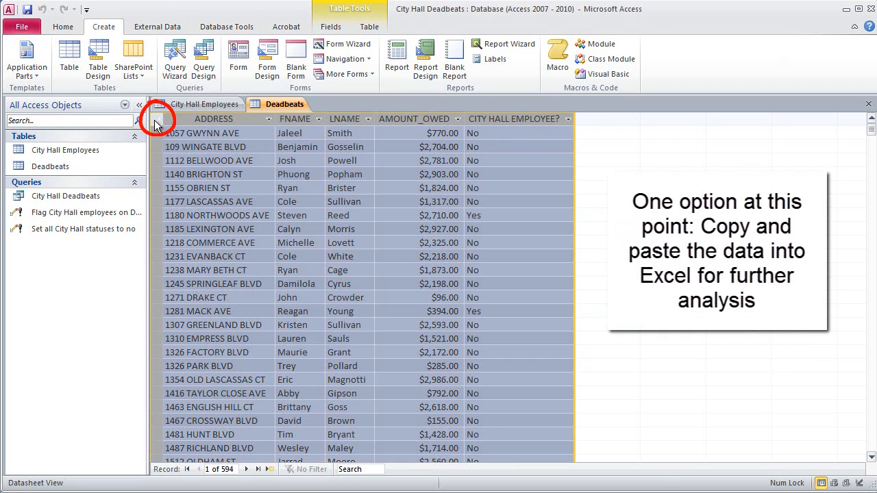
pyautogui.rightClick(184, 131)
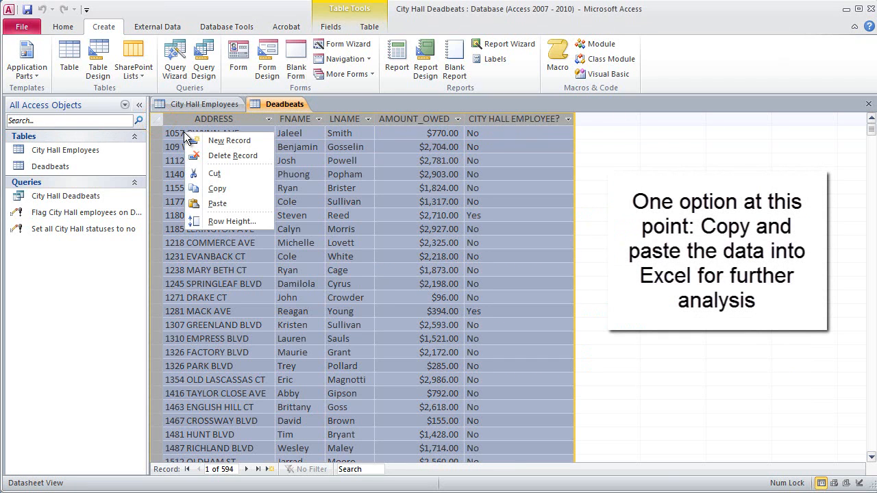
pyautogui.click(217, 188)
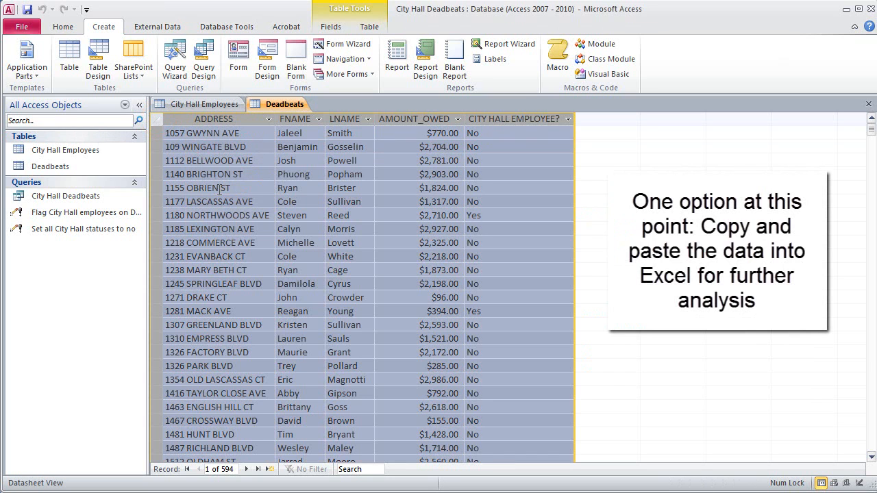
pyautogui.click(216, 134)
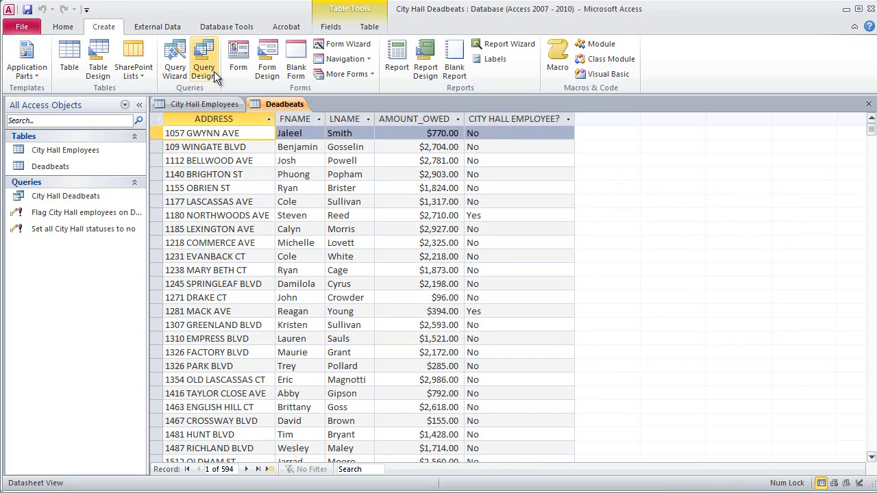
# Step: Create a new query in design view based on the Deadbeats table
pyautogui.click(212, 70)
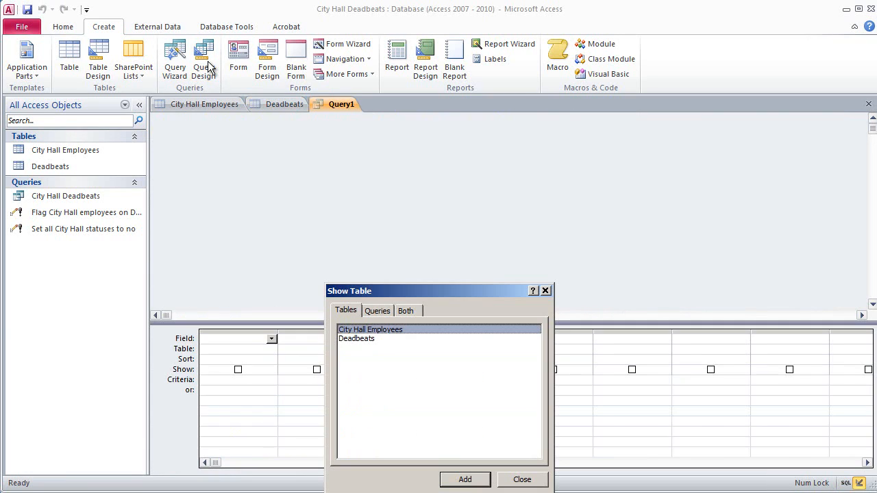
pyautogui.doubleClick(362, 339)
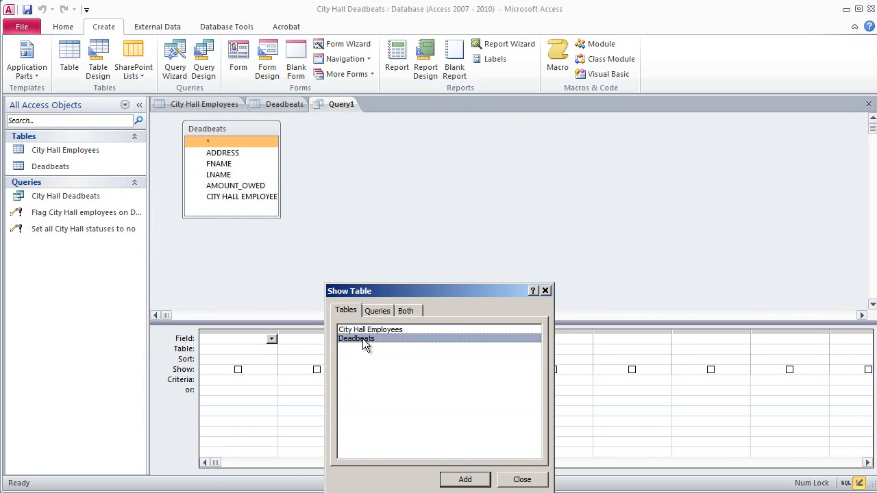
pyautogui.click(521, 479)
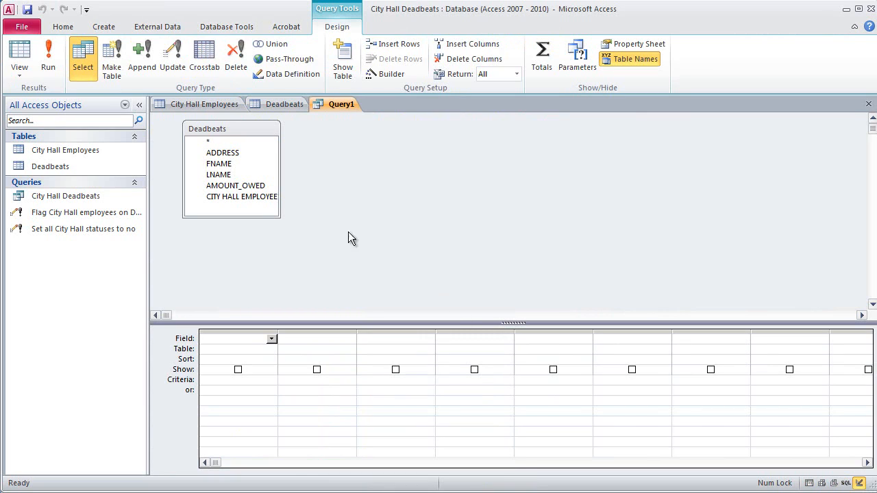
# Step: Add the CITY HALL EMPLOYEE? and AMOUNT_OWED fields from Deadbeats to the new query
pyautogui.click(248, 200)
pyautogui.click(240, 192)
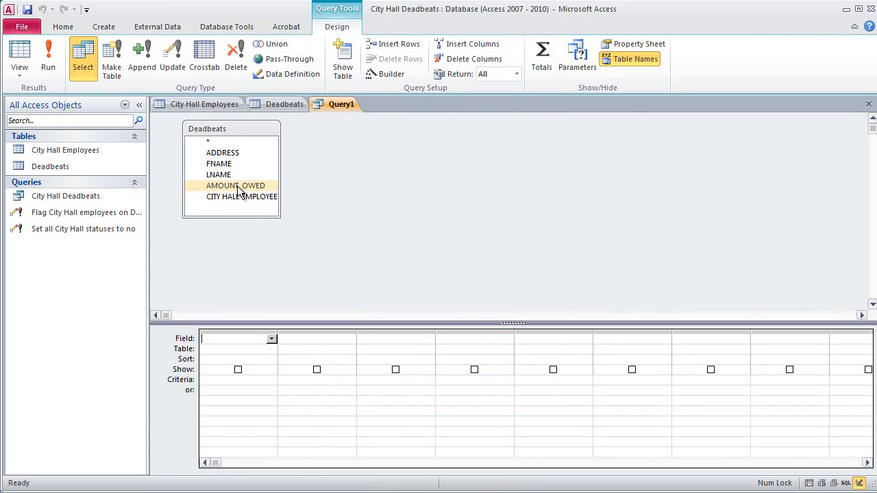
pyautogui.click(237, 195)
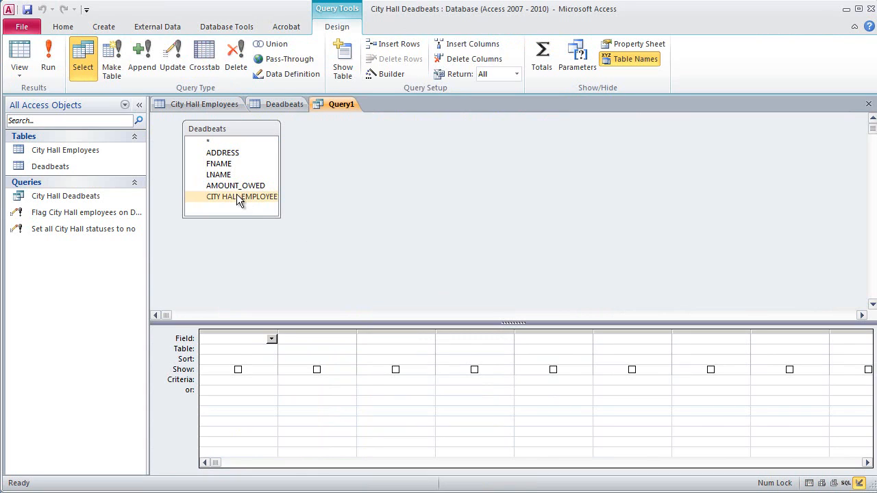
pyautogui.doubleClick(236, 194)
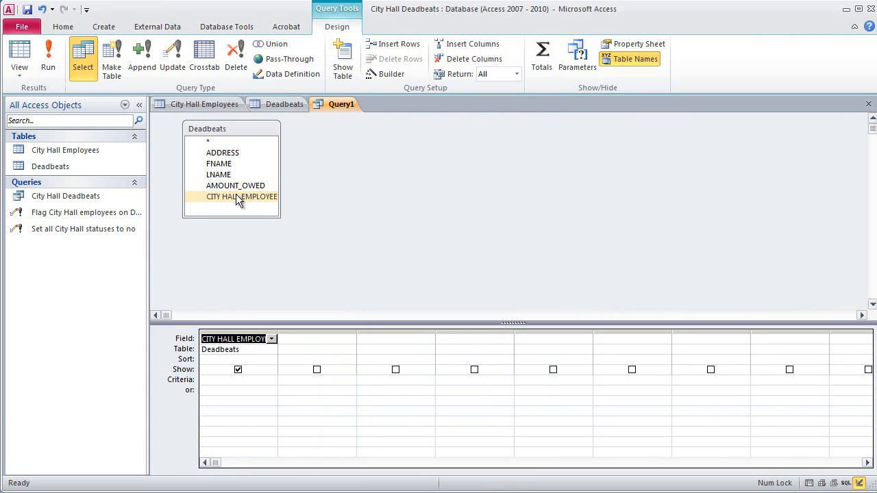
pyautogui.click(235, 186)
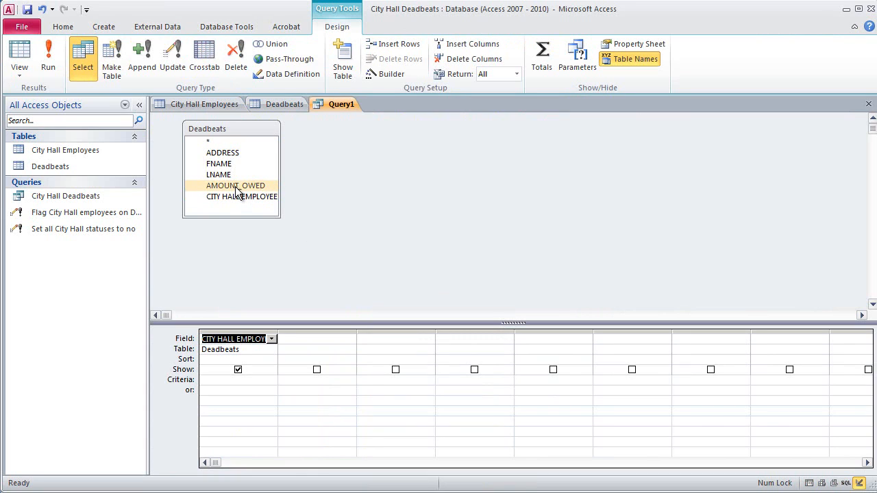
pyautogui.doubleClick(235, 187)
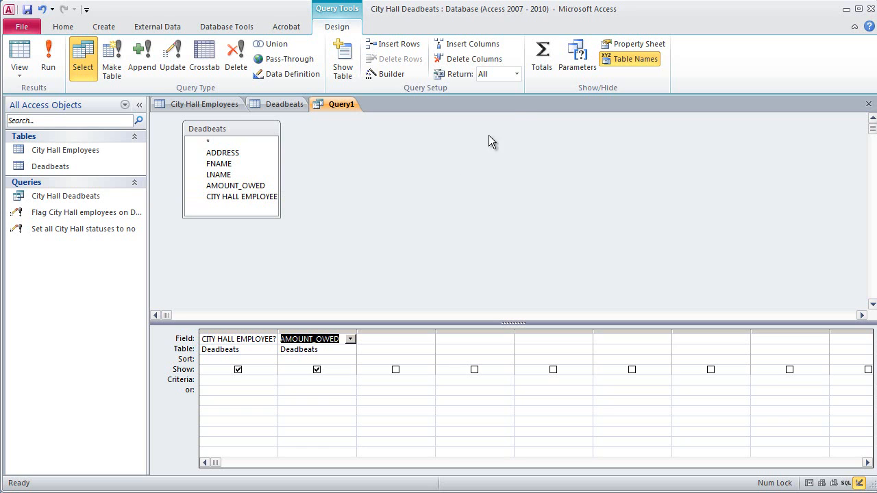
# Step: Turn on totals, keep CITY HALL EMPLOYEE? grouped, set AMOUNT_OWED to Sum, and run the query
pyautogui.click(543, 61)
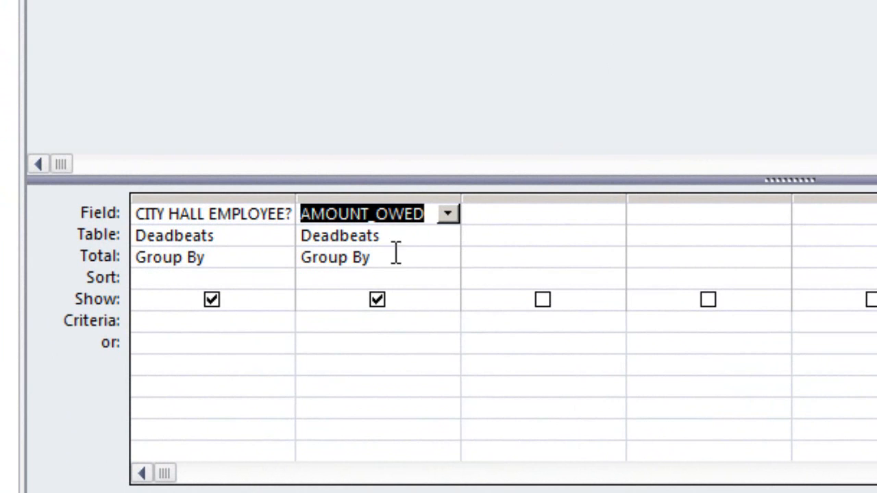
pyautogui.click(447, 258)
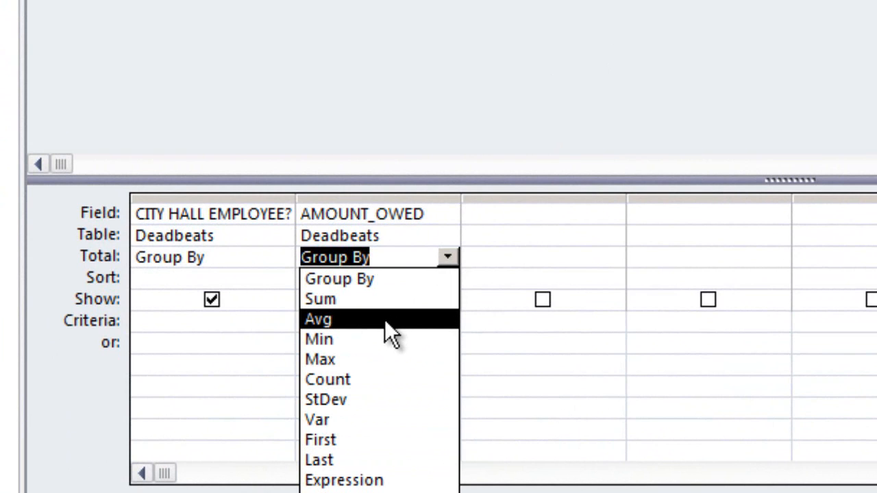
pyautogui.click(368, 305)
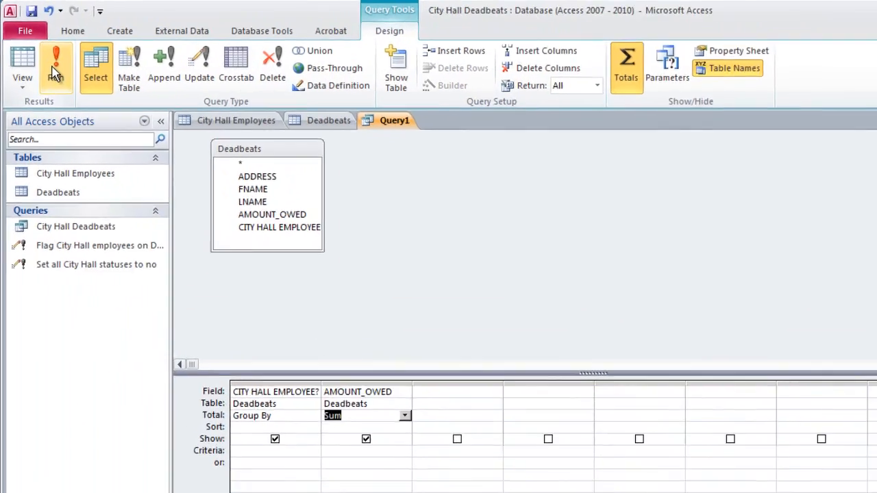
pyautogui.click(54, 69)
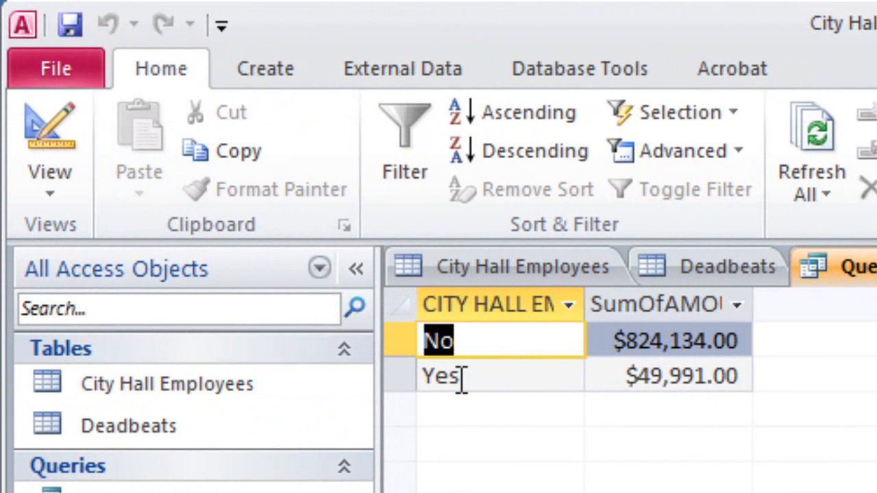
pyautogui.click(464, 342)
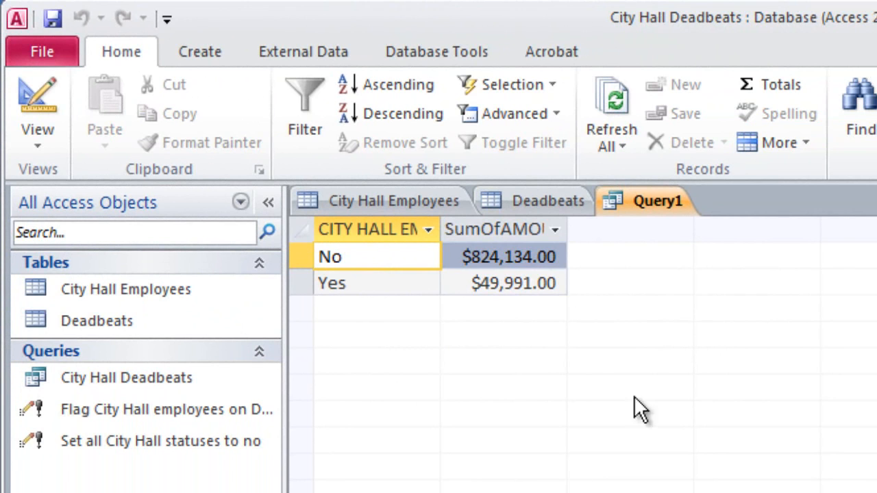
# Step: Return to the totals query's design and add the AMOUNT_OWED field three more times
pyautogui.rightClick(643, 203)
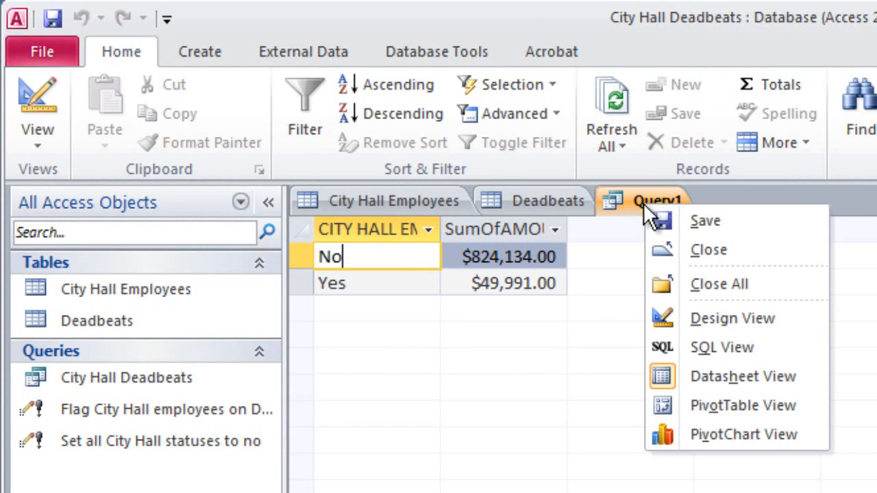
pyautogui.click(715, 317)
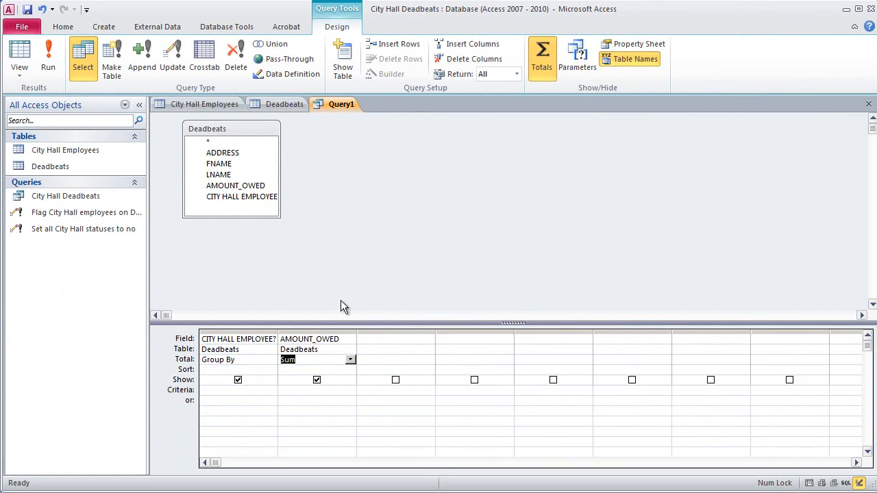
pyautogui.click(370, 350)
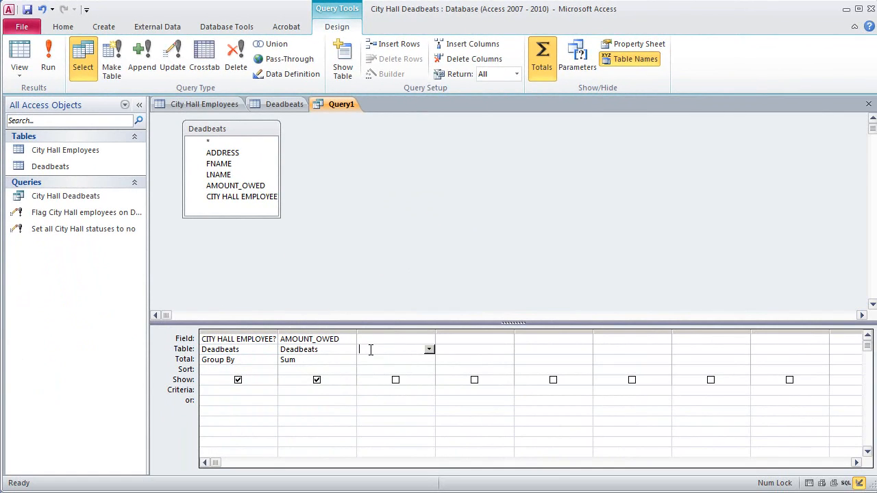
pyautogui.doubleClick(241, 190)
pyautogui.doubleClick(241, 190)
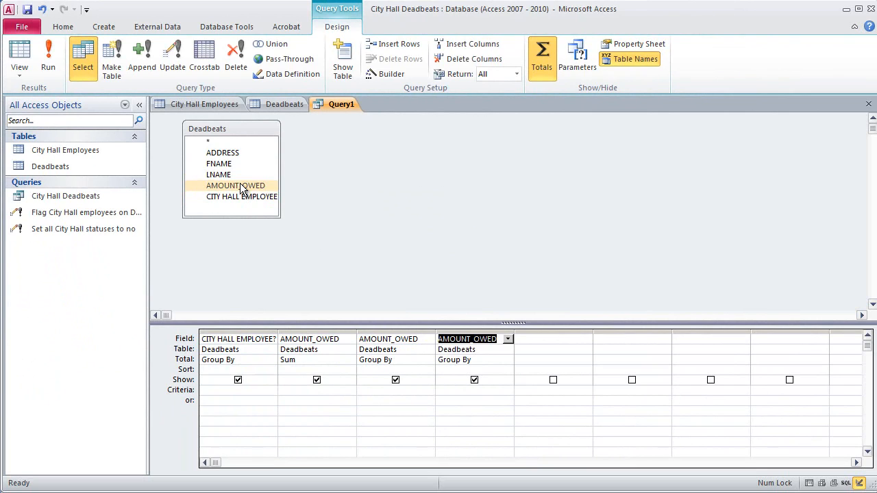
pyautogui.doubleClick(241, 189)
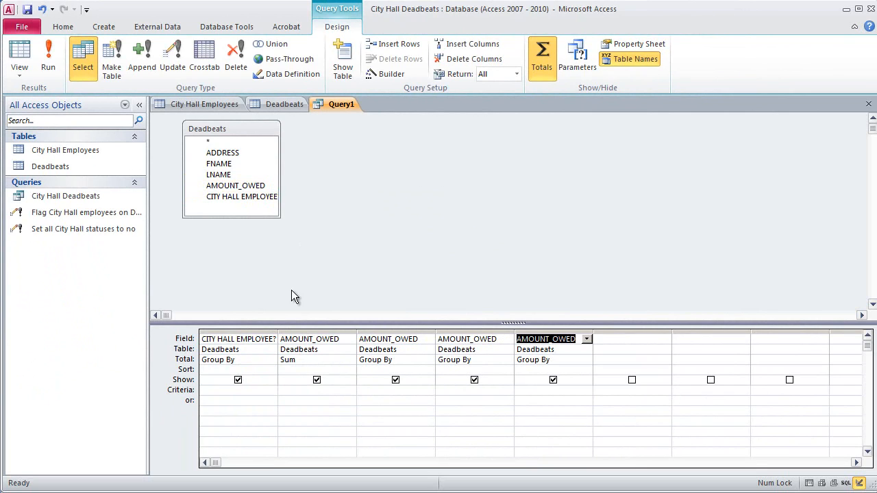
# Step: Set the totals of the three added AMOUNT_OWED columns to Count, Avg and Min, in that order
pyautogui.click(416, 359)
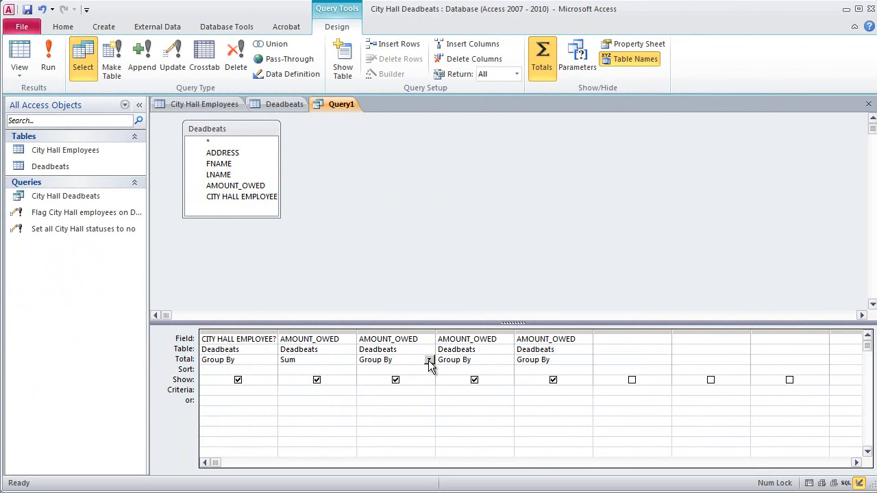
pyautogui.click(428, 360)
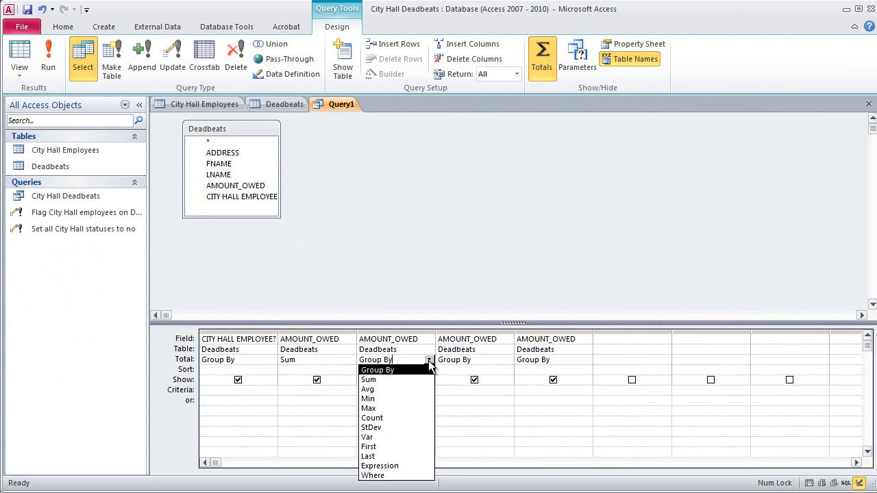
pyautogui.click(393, 416)
pyautogui.click(483, 360)
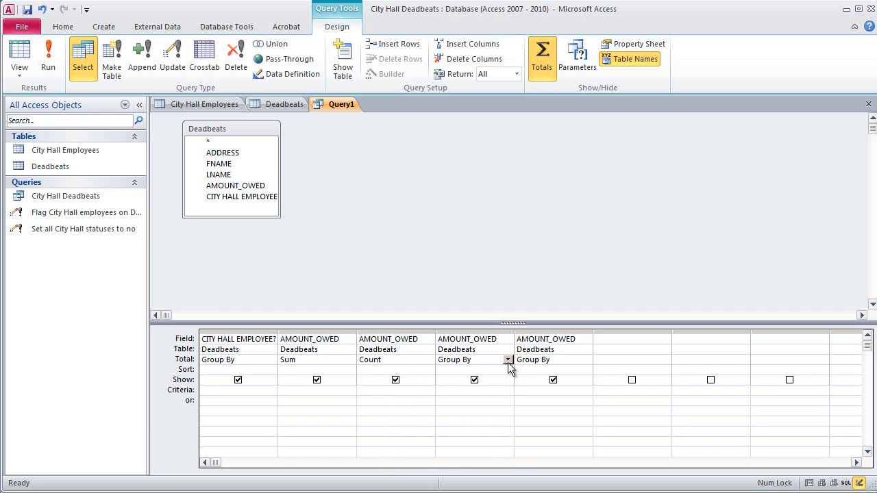
pyautogui.click(508, 360)
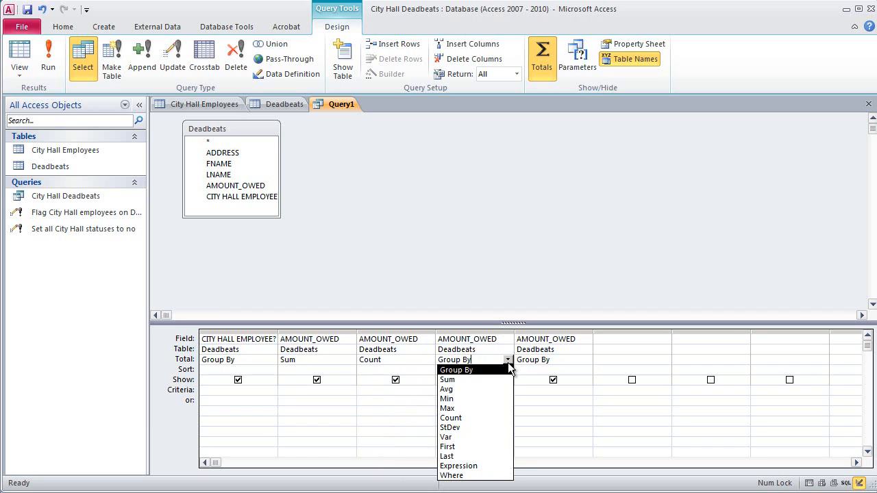
pyautogui.click(483, 392)
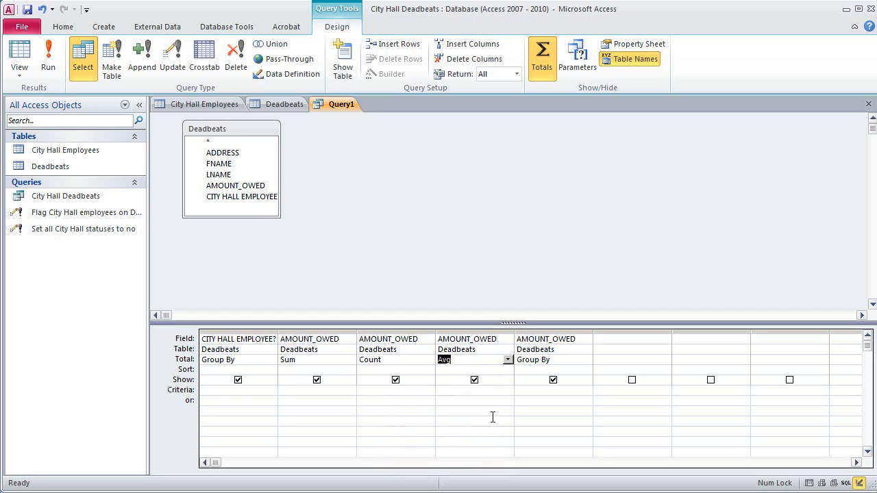
pyautogui.click(579, 360)
pyautogui.click(587, 359)
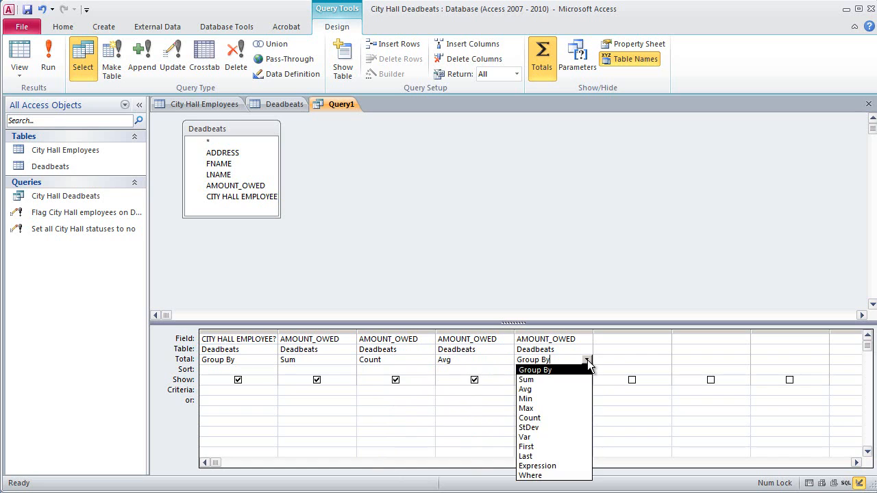
pyautogui.click(565, 399)
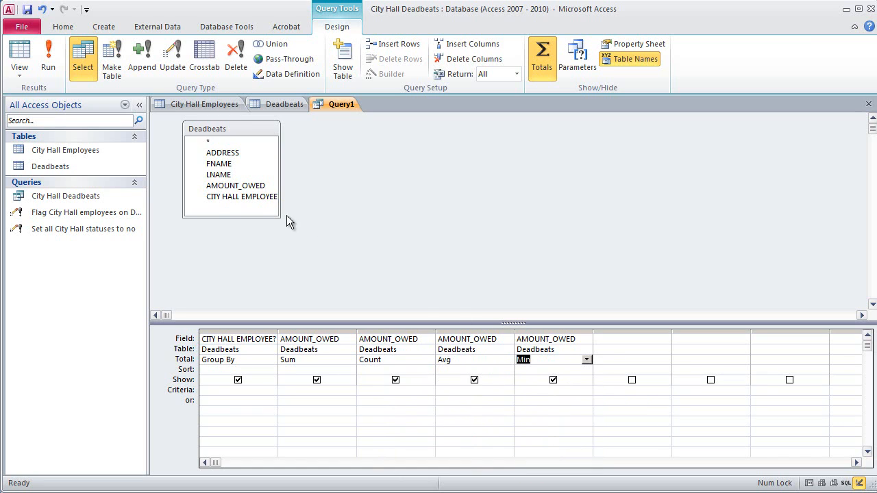
# Step: Add one more AMOUNT_OWED column to the query and set its total to Max
pyautogui.click(221, 187)
pyautogui.doubleClick(221, 188)
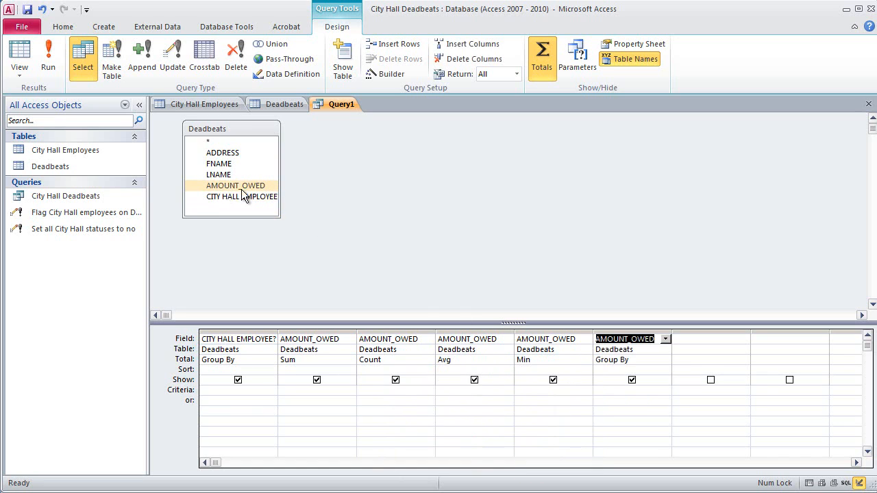
pyautogui.click(646, 359)
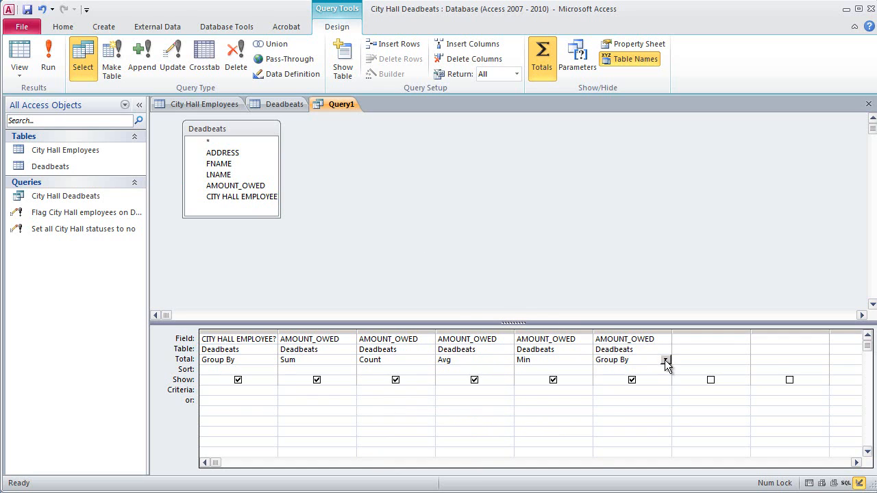
pyautogui.click(664, 359)
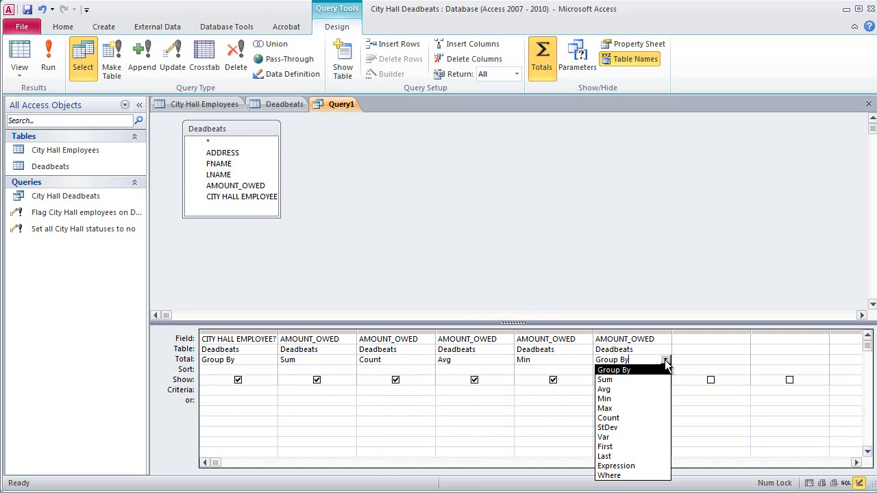
pyautogui.click(645, 407)
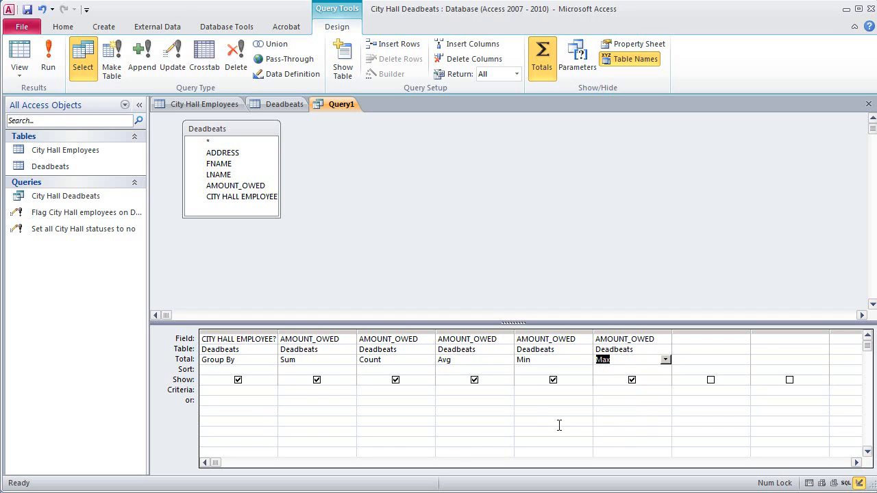
pyautogui.click(534, 412)
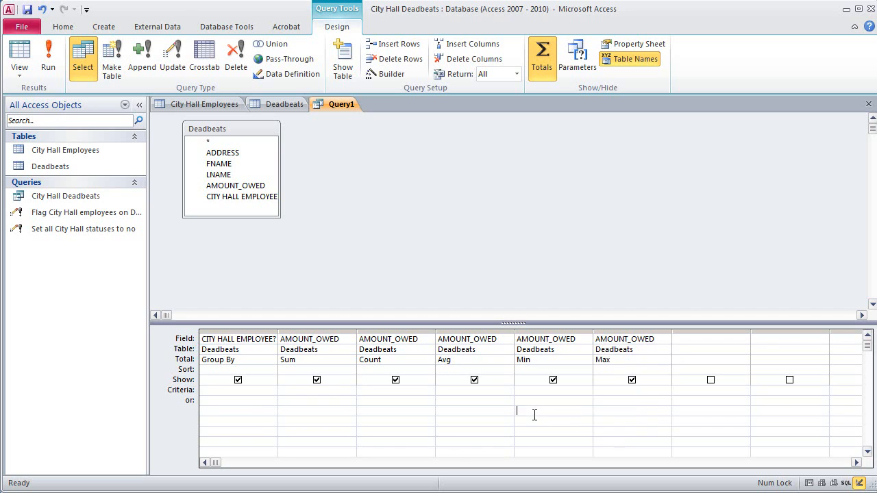
# Step: Run the totals query and widen all result columns to fit their headings
pyautogui.click(45, 54)
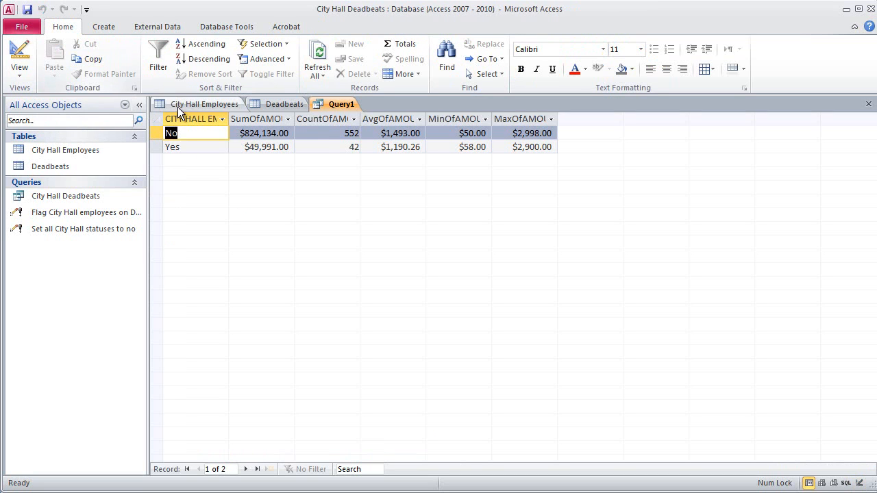
pyautogui.moveTo(216, 114); pyautogui.dragTo(520, 118)
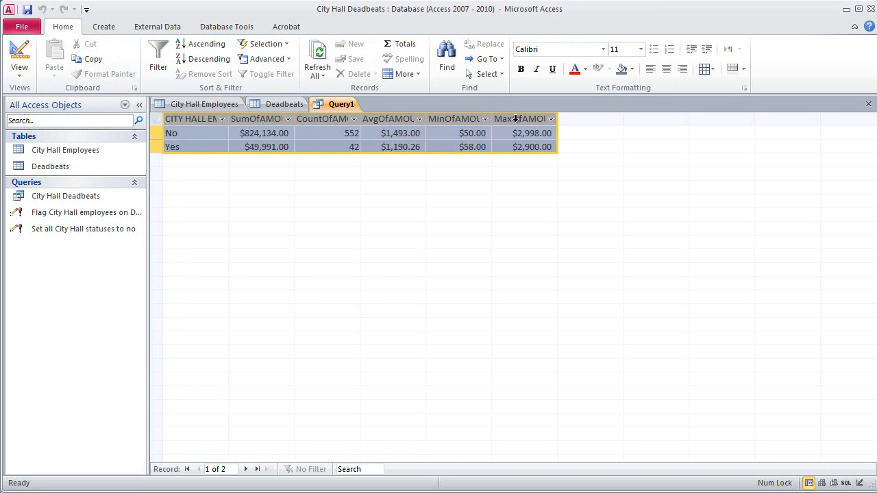
pyautogui.doubleClick(491, 119)
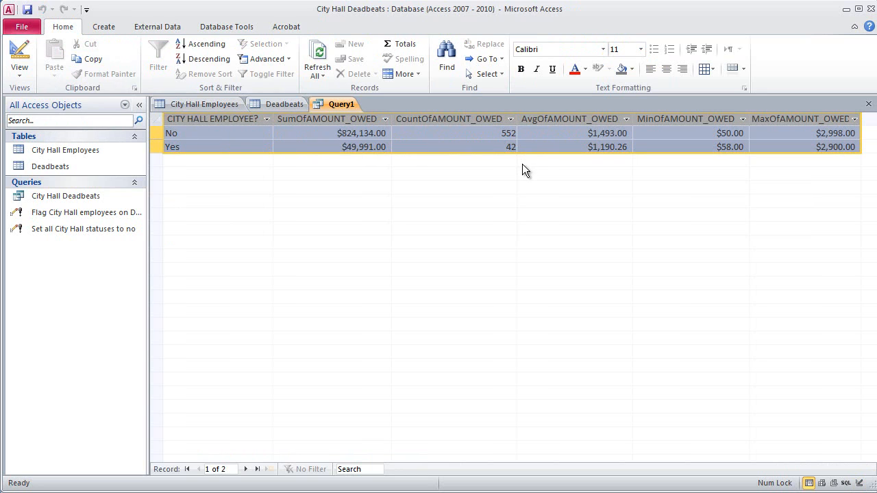
pyautogui.click(213, 132)
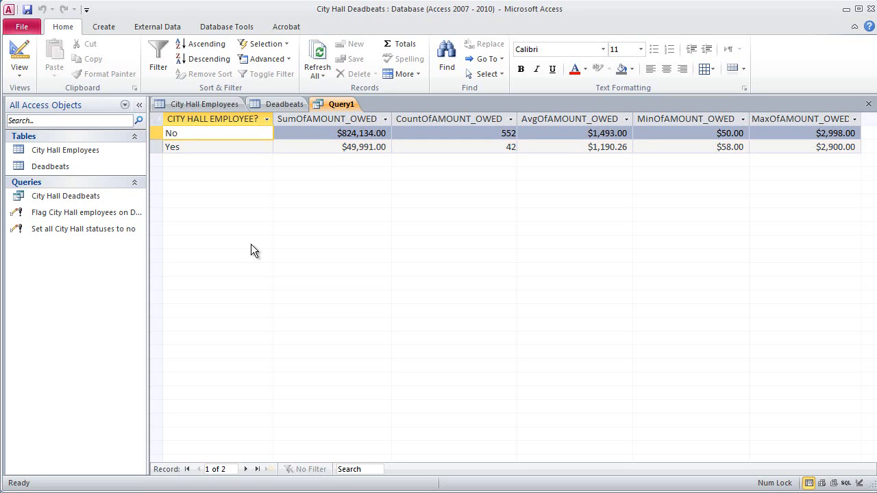
# Step: Save the totals query as "Deadbeat summary"
pyautogui.rightClick(339, 105)
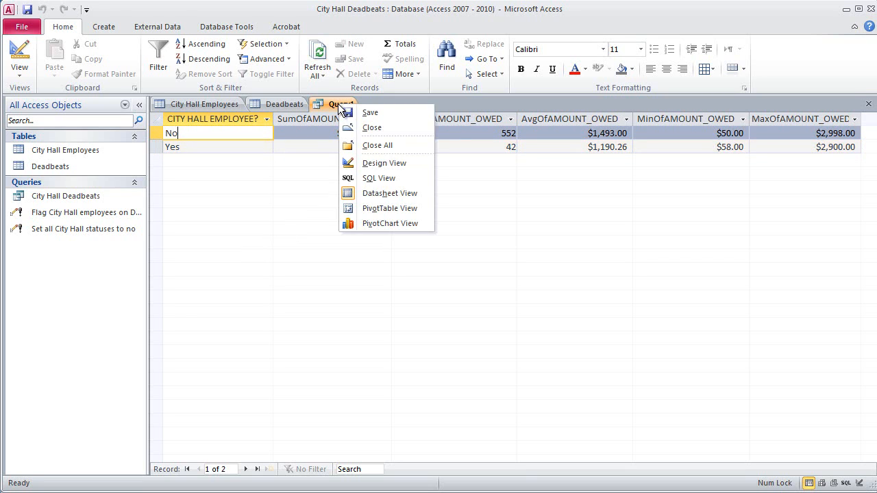
pyautogui.click(375, 114)
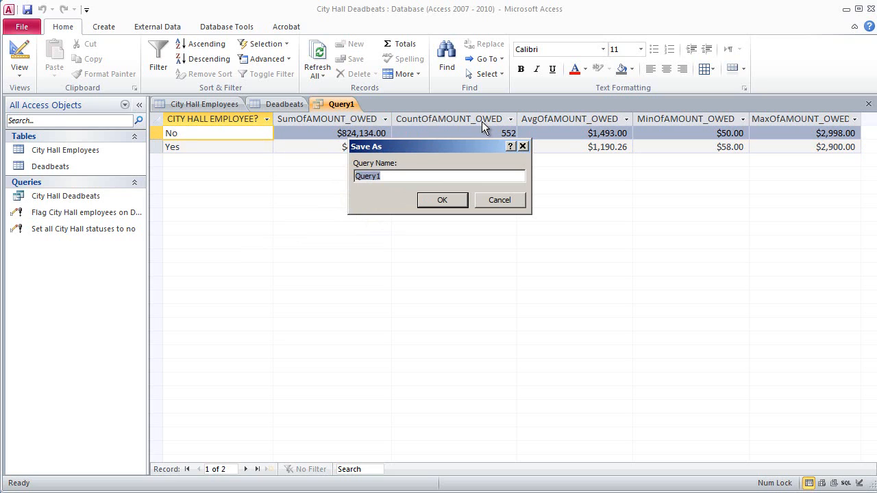
pyautogui.write('Deadbeat summary')
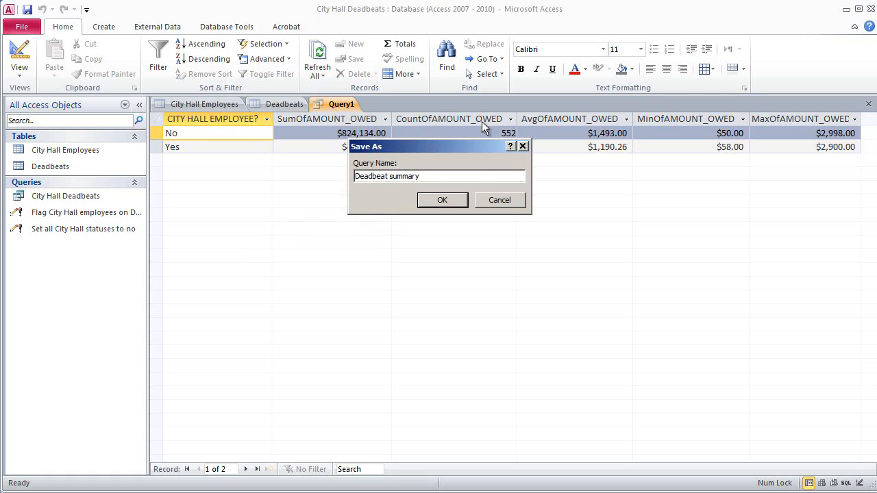
pyautogui.press('Return')
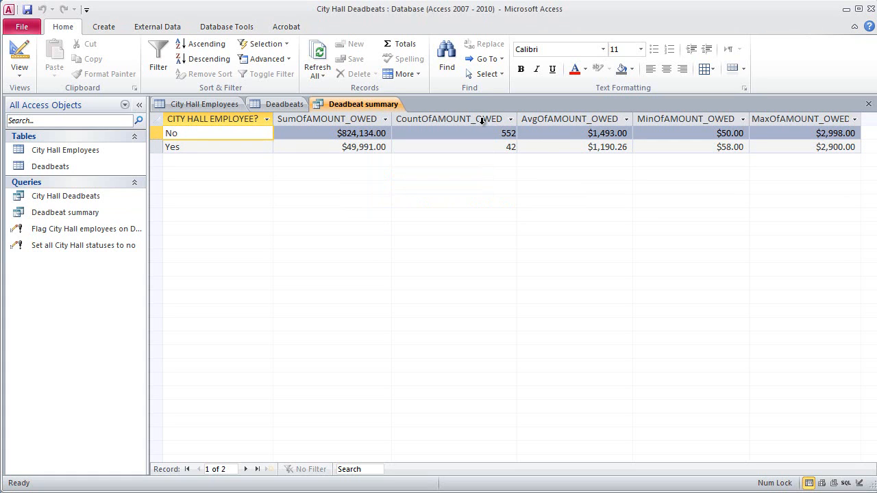